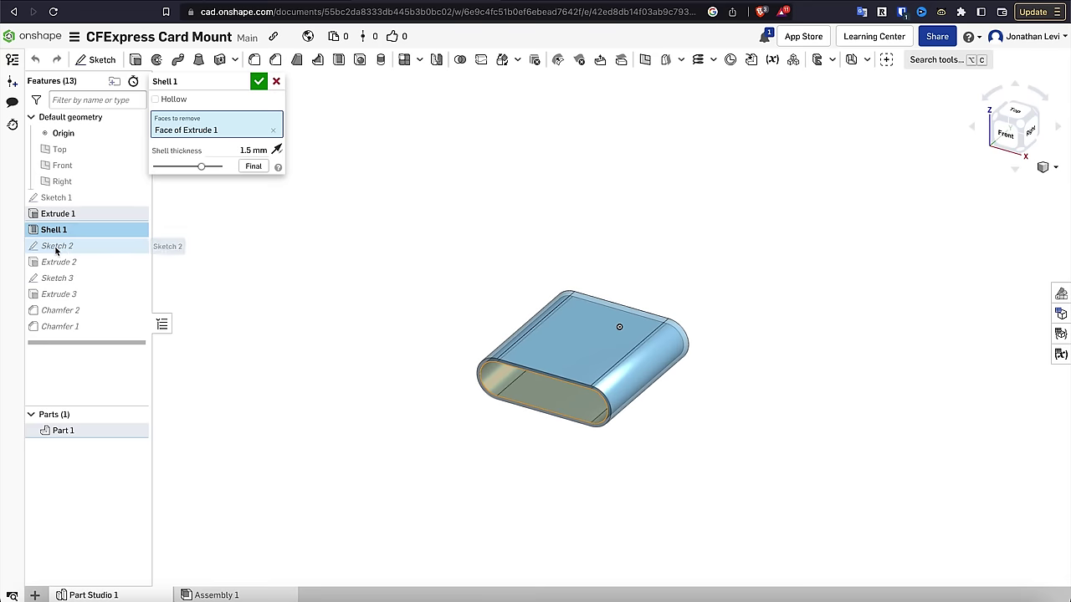
# Open Sketch 2, Extrude 2 and Sketch 3 for editing, then confirm the mesh move and return to Object Mode
pyautogui.doubleClick(53, 246)
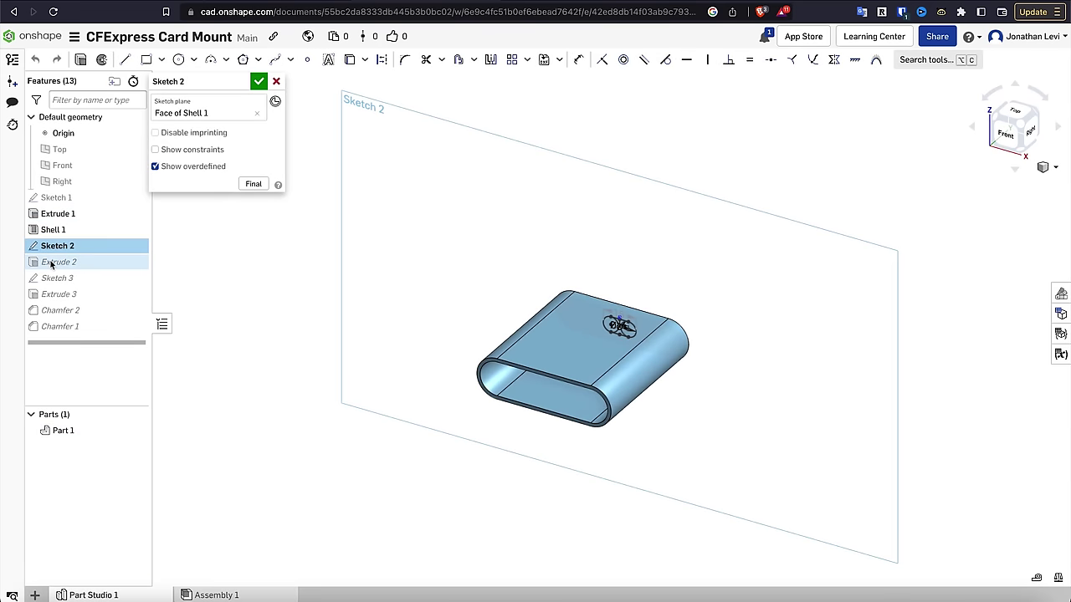
pyautogui.doubleClick(53, 263)
pyautogui.doubleClick(55, 278)
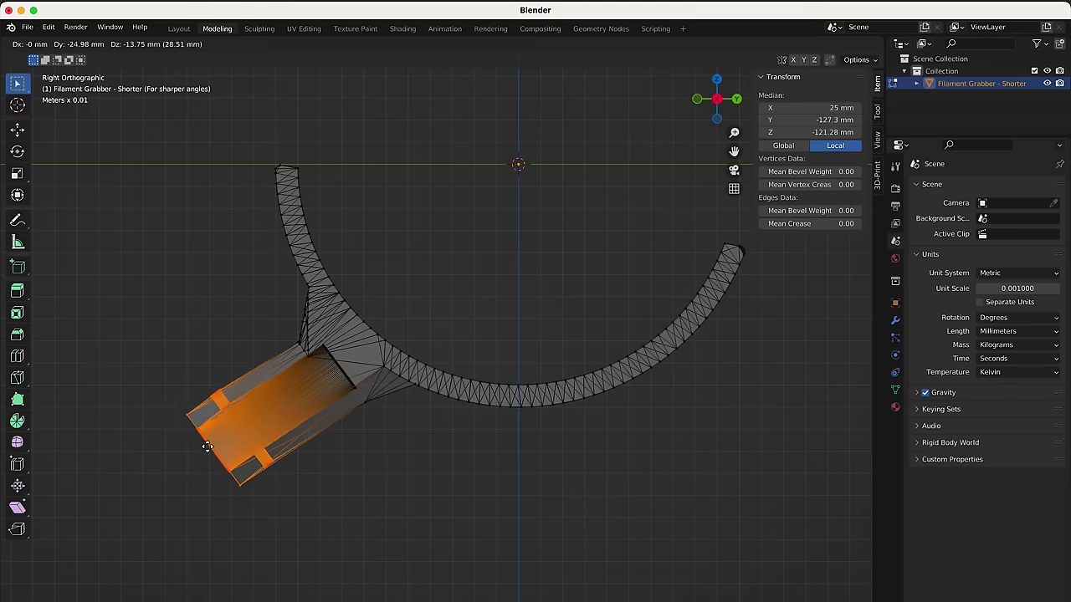
pyautogui.click(227, 448)
pyautogui.press('Tab')
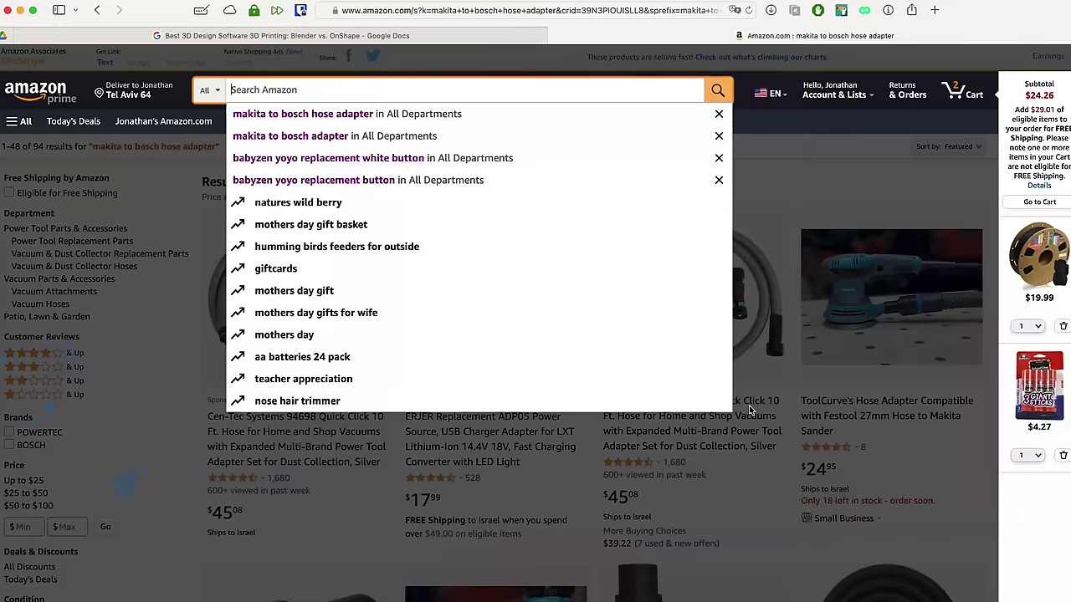
# Search Amazon for 'super specific ad', then view a make's photo of the BabyZen Yoyo button on Printables
pyautogui.write('super specific adapter for two esoteric products')
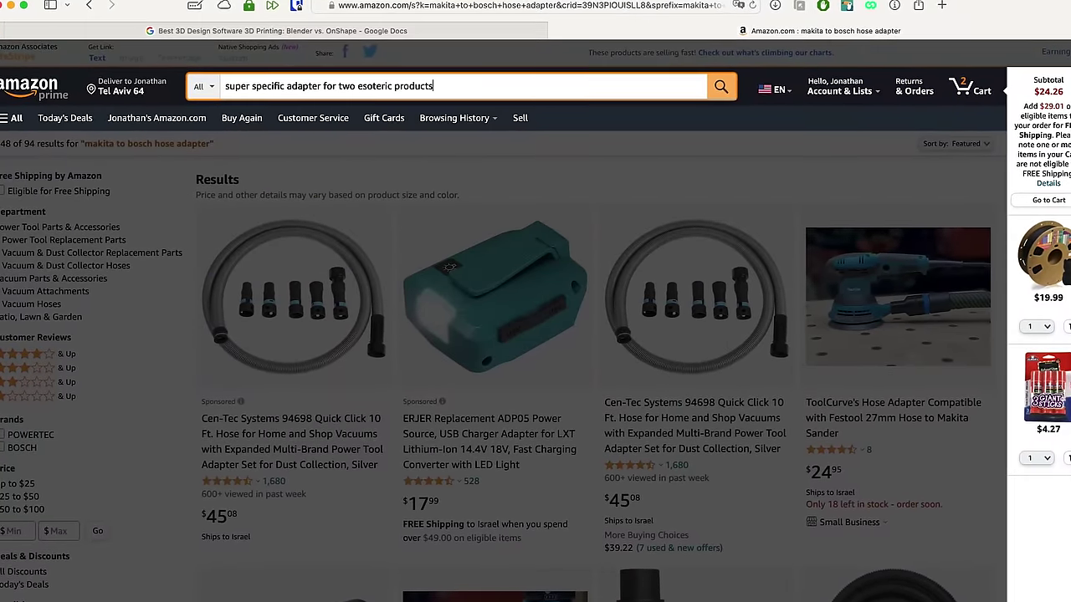
pyautogui.press('Return')
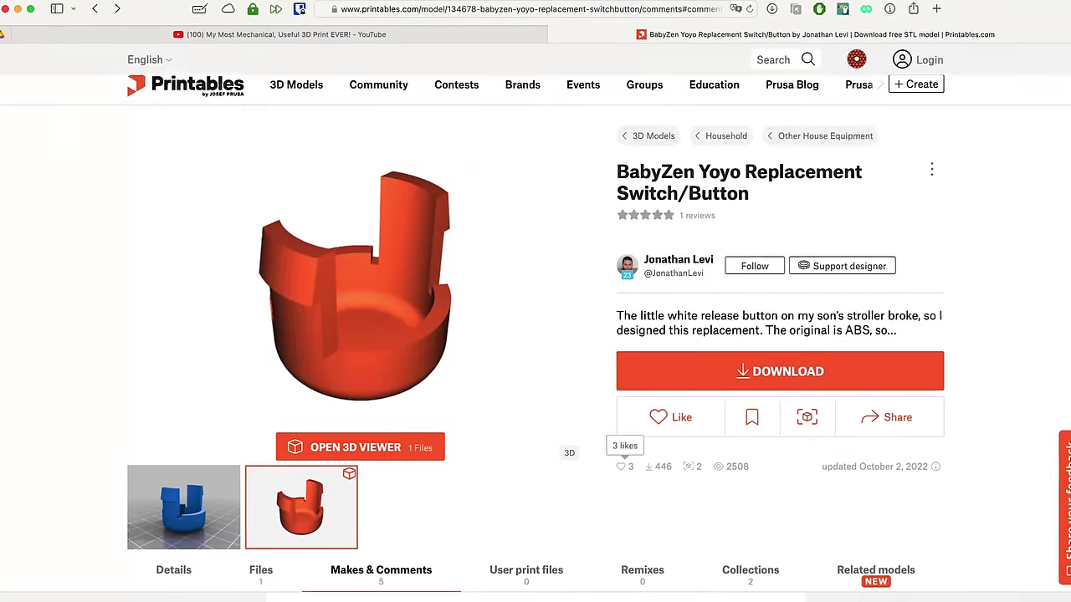
pyautogui.click(623, 476)
pyautogui.click(498, 235)
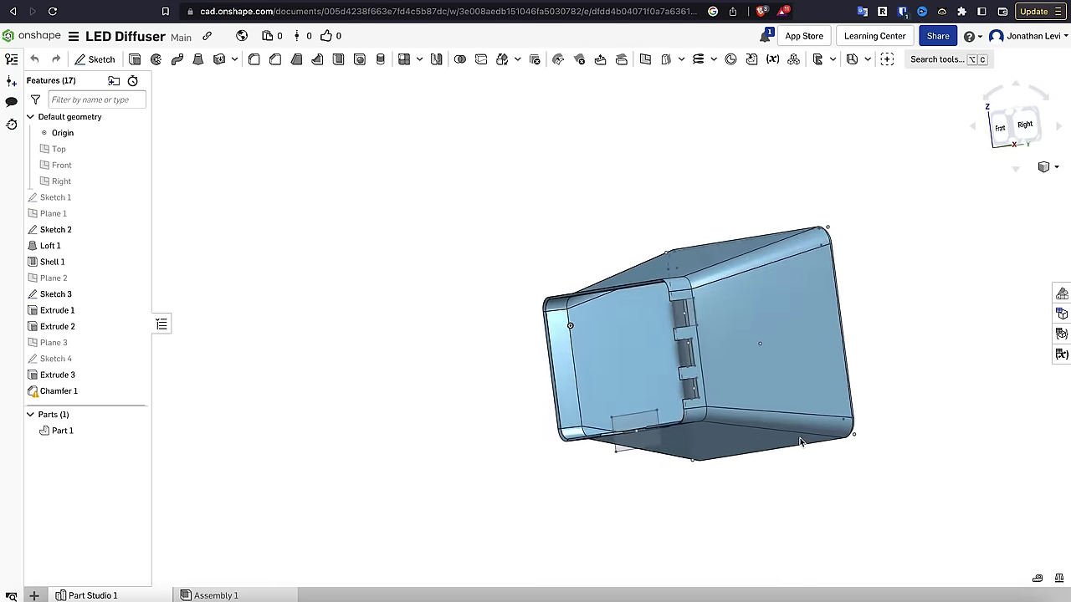
# Orbit the CFExpress Card Mount part to examine it from all sides
pyautogui.moveTo(801, 441); pyautogui.dragTo(564, 421, button='right')
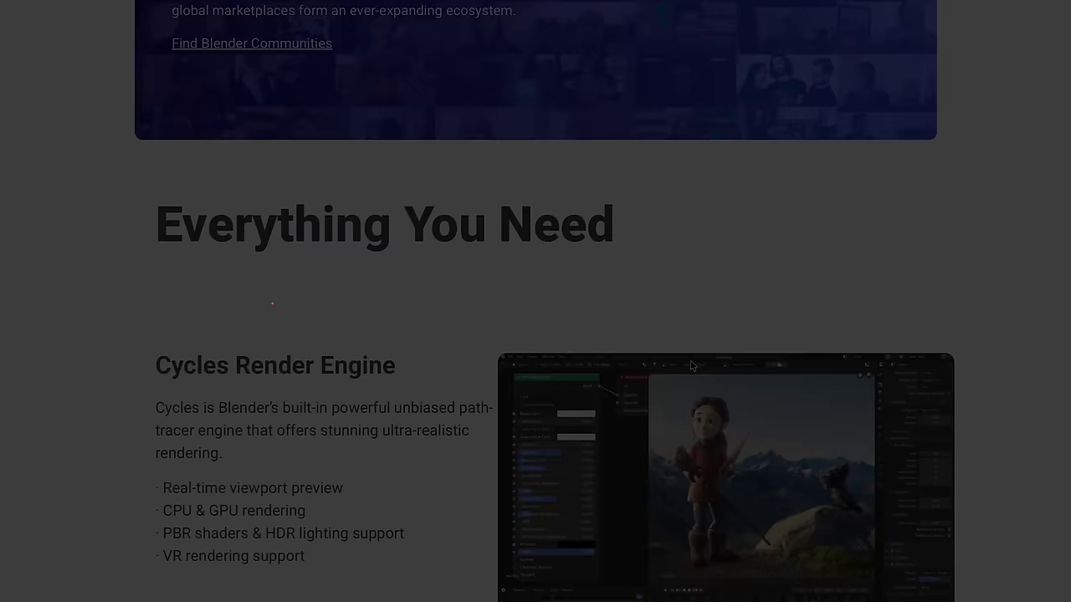
# Scroll the Blender features page through the Cycles, Modeling, Sculpt, UV and VFX sections
pyautogui.scroll(-3, 477, 215)
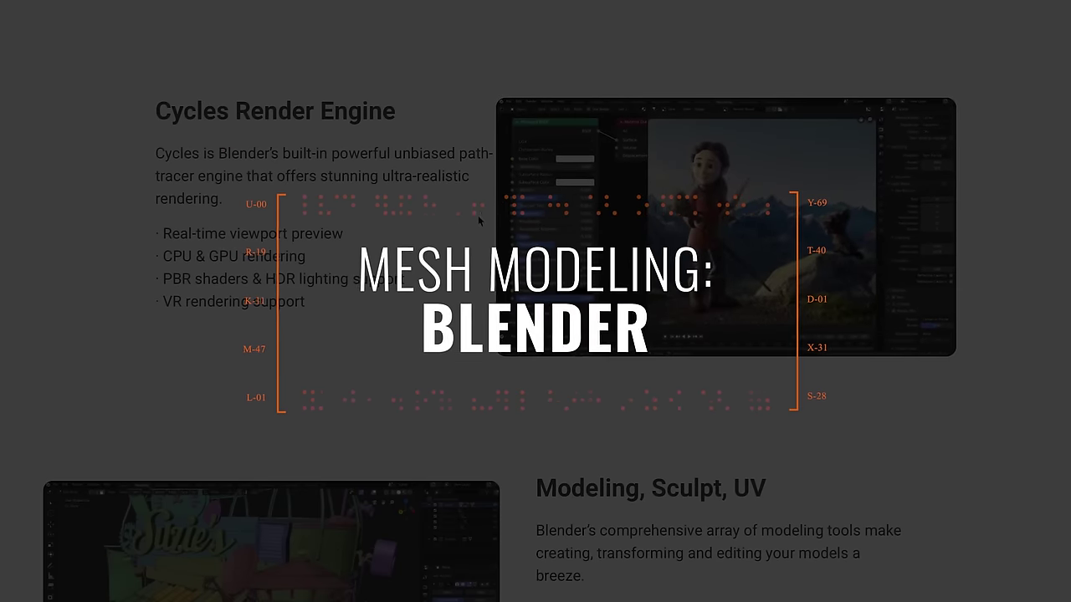
pyautogui.scroll(-5, 614, 408)
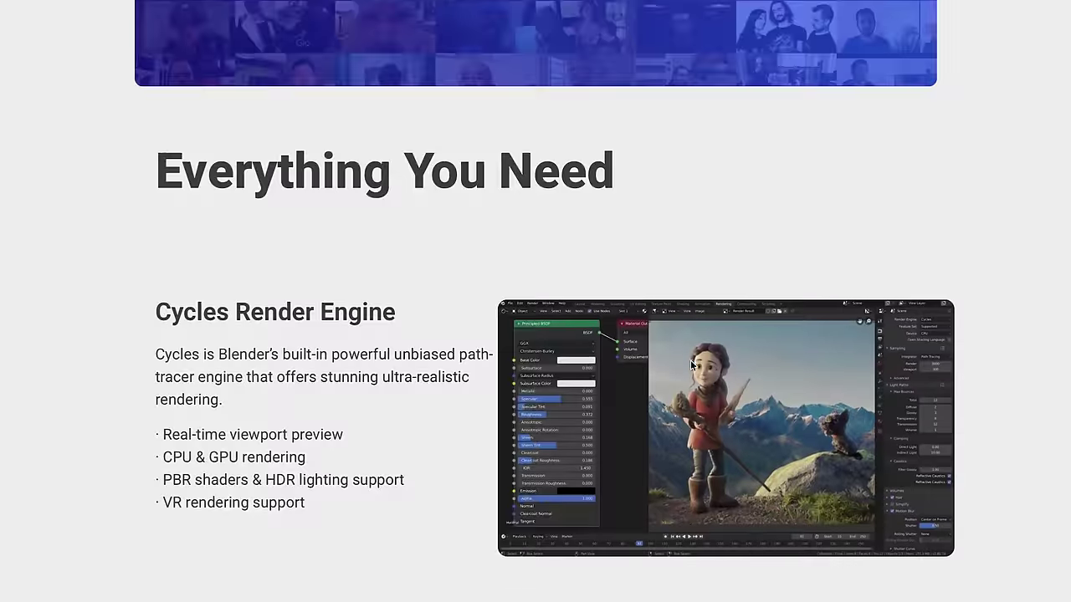
pyautogui.scroll(-3, 690, 360)
pyautogui.scroll(-5, 612, 407)
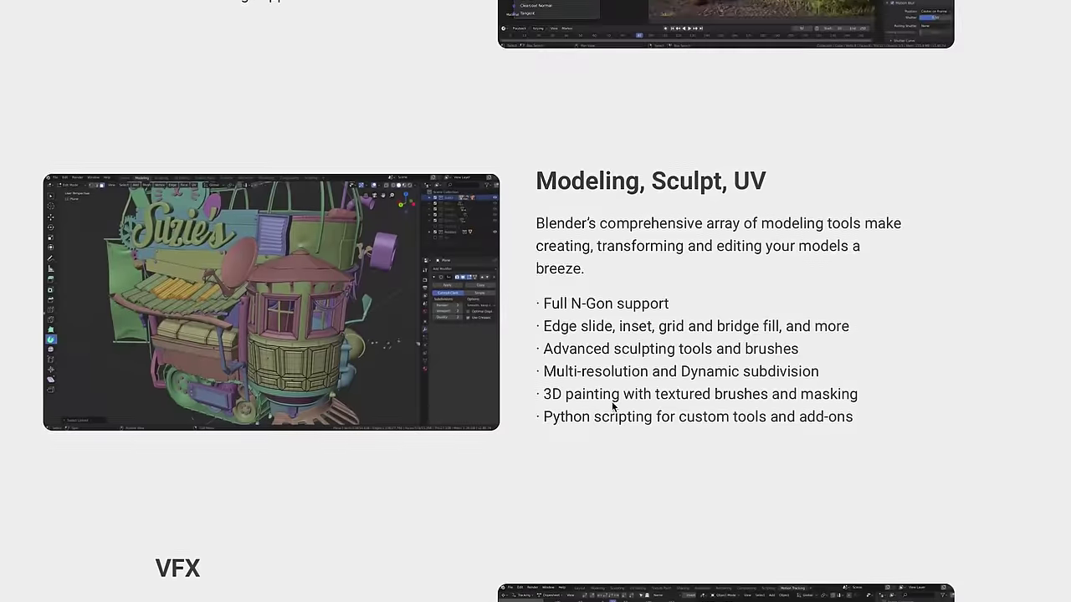
pyautogui.scroll(-4, 612, 408)
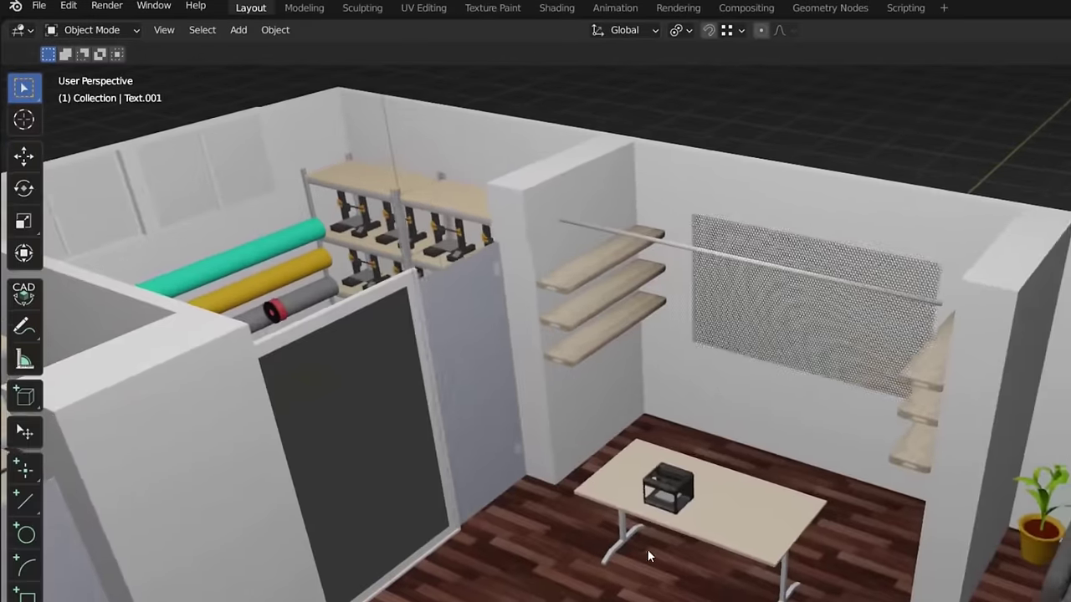
pyautogui.moveTo(646, 549); pyautogui.dragTo(857, 534, button='middle')
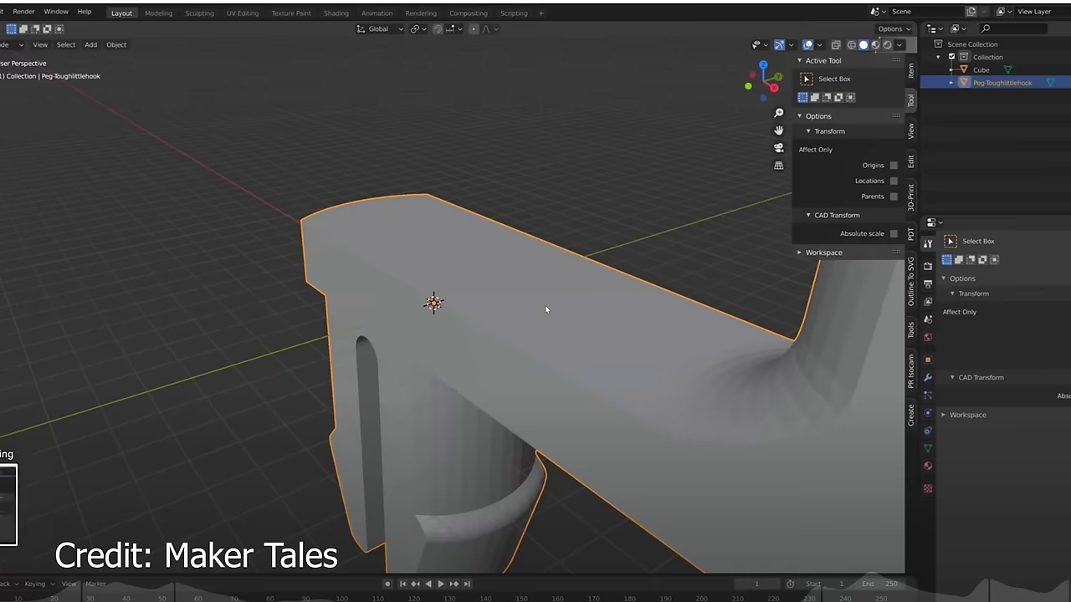
# Add a Subdivision Surface modifier to the lattice lamp and lower the Decimate Ratio to 0
pyautogui.scroll(-6, 545, 309)
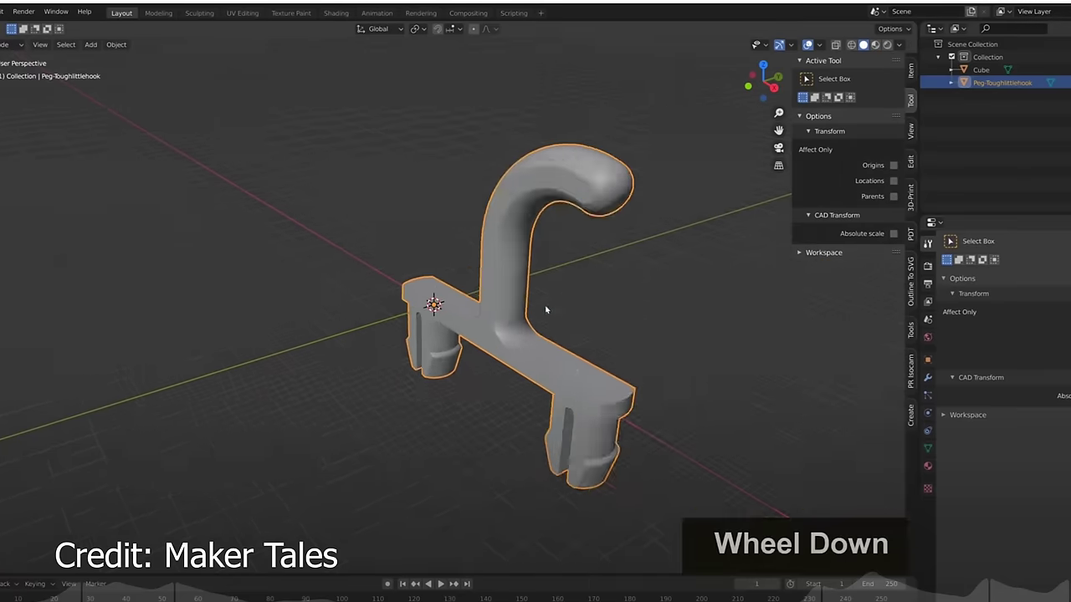
pyautogui.moveTo(544, 310); pyautogui.dragTo(588, 334, button='middle')
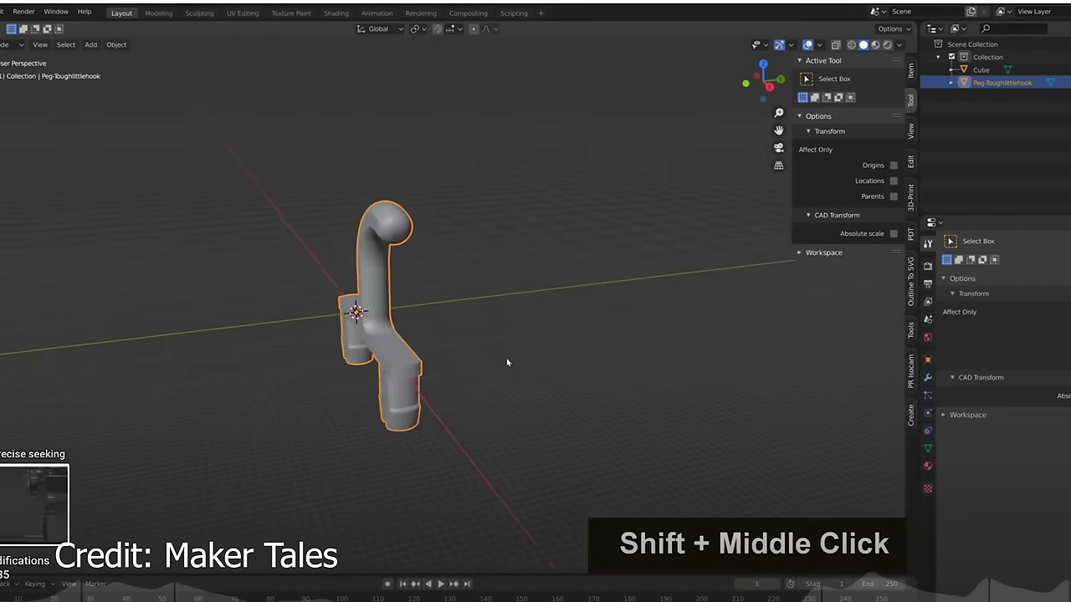
pyautogui.keyDown('shift'); pyautogui.moveTo(509, 363); pyautogui.dragTo(536, 376, button='middle'); pyautogui.keyUp('shift')
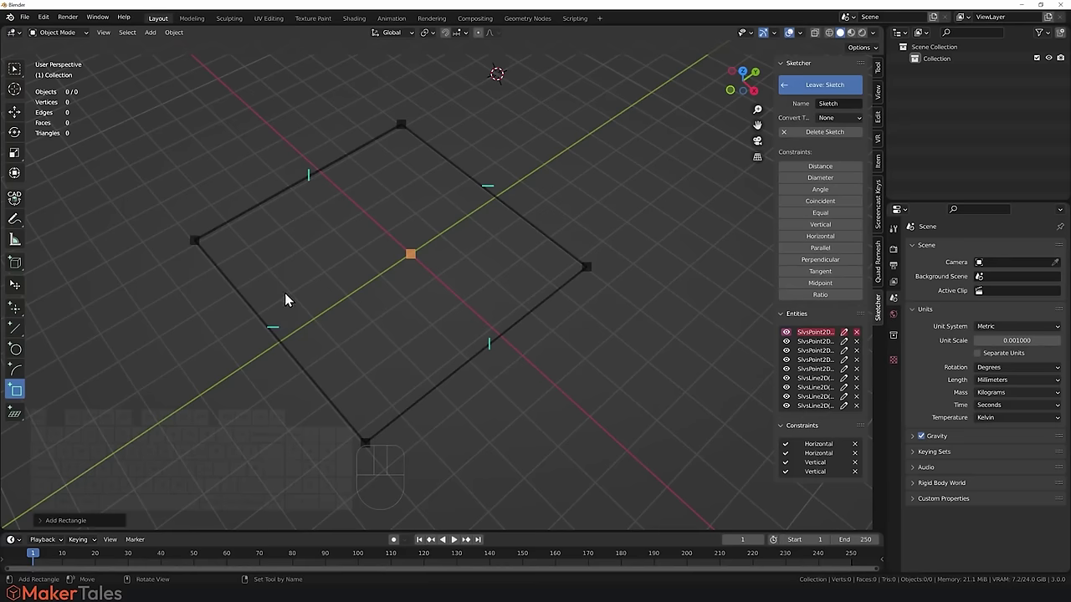
pyautogui.moveTo(284, 293); pyautogui.dragTo(301, 291, button='middle')
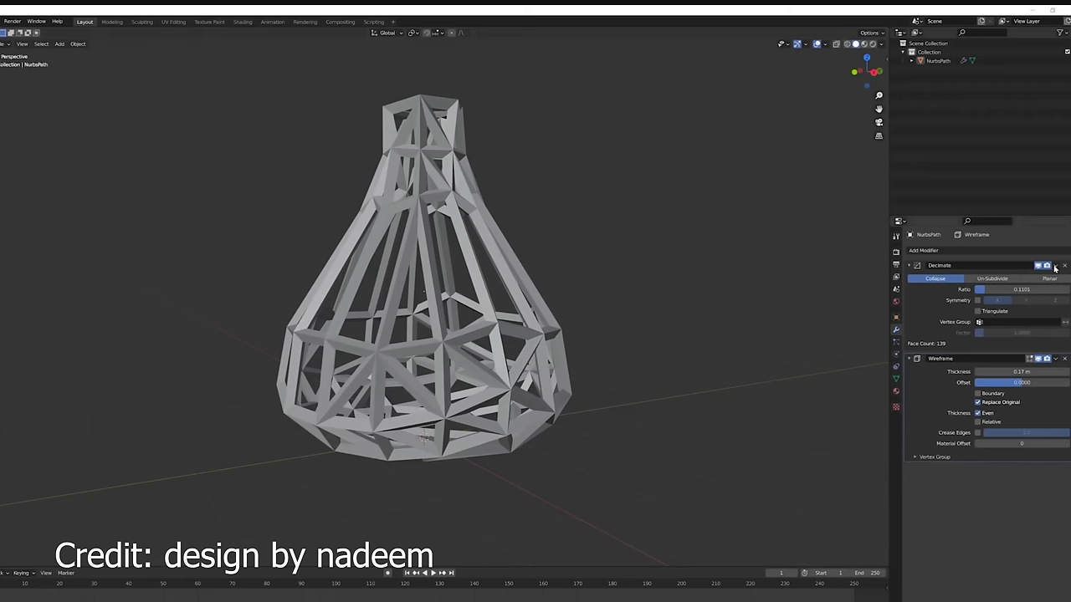
pyautogui.click(922, 250)
pyautogui.click(923, 250)
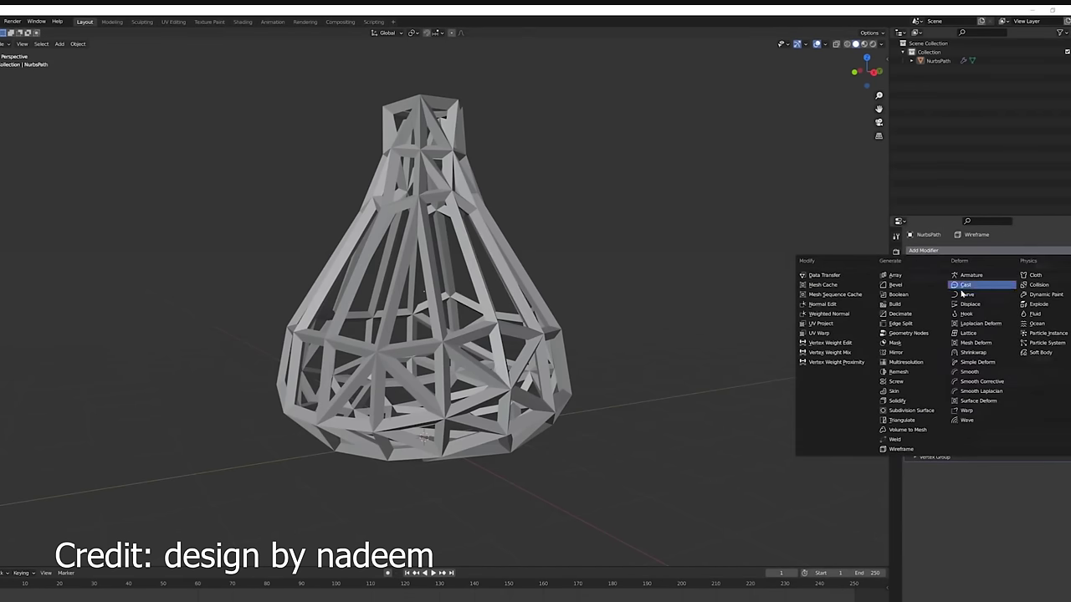
pyautogui.click(911, 410)
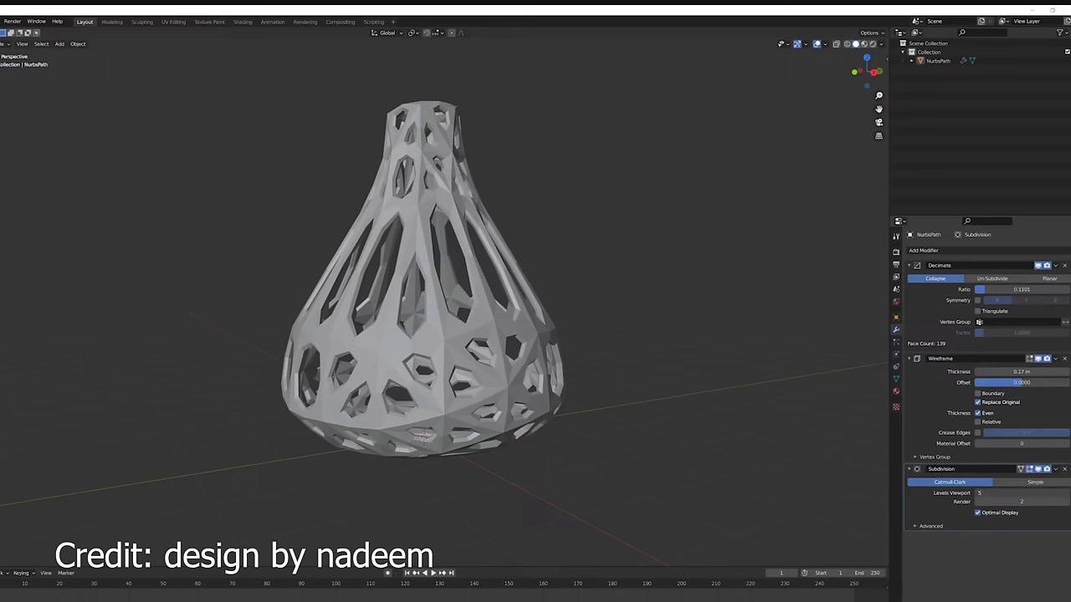
pyautogui.press('Return')
pyautogui.moveTo(1034, 289); pyautogui.dragTo(991, 289)
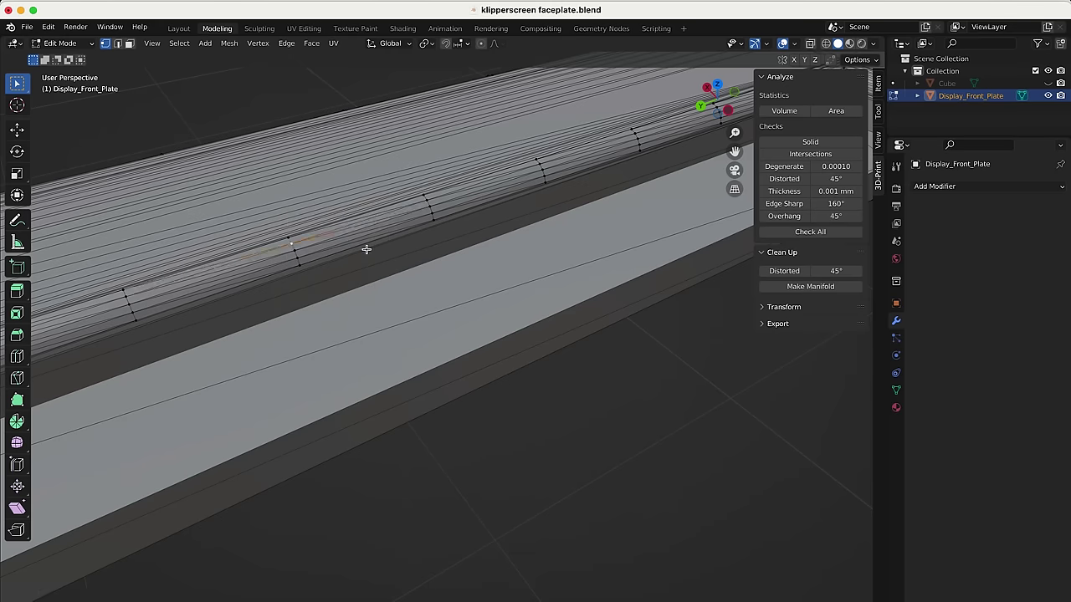
pyautogui.scroll(-5, 366, 249)
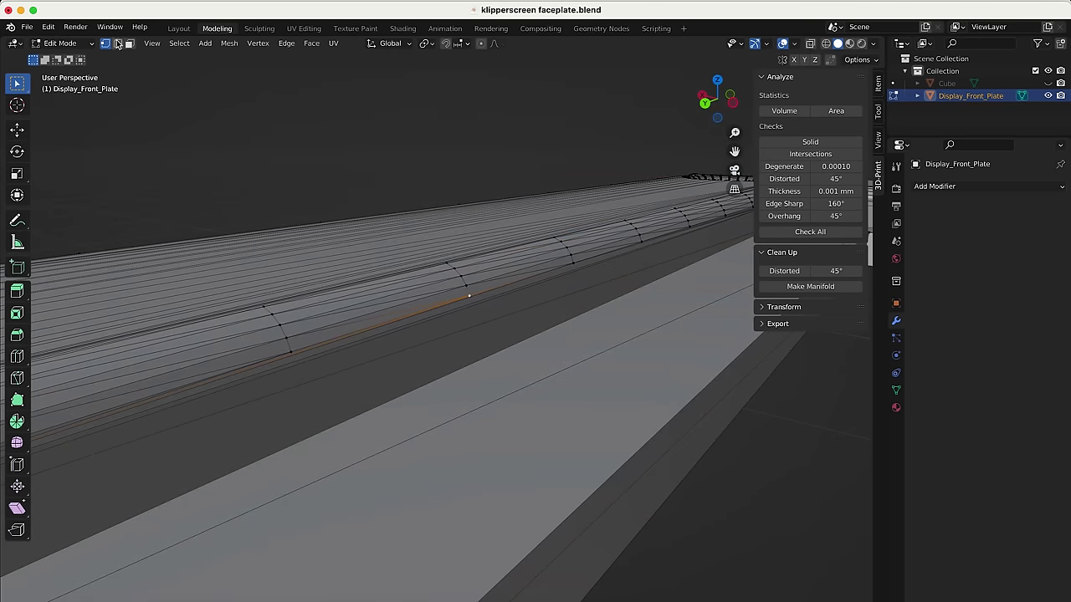
pyautogui.scroll(-5, 443, 298)
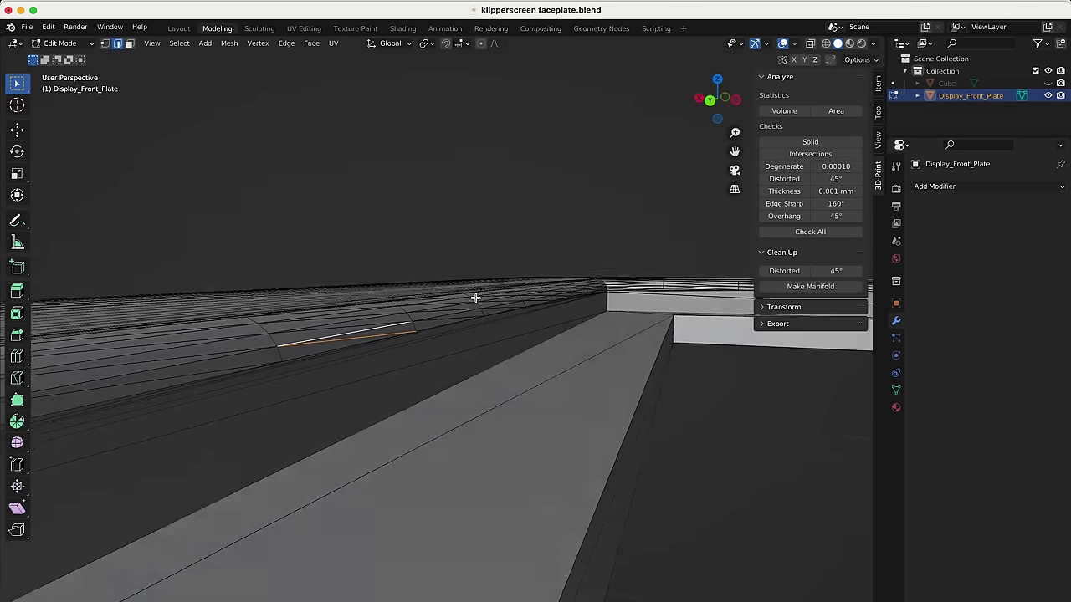
pyautogui.scroll(-10, 394, 285)
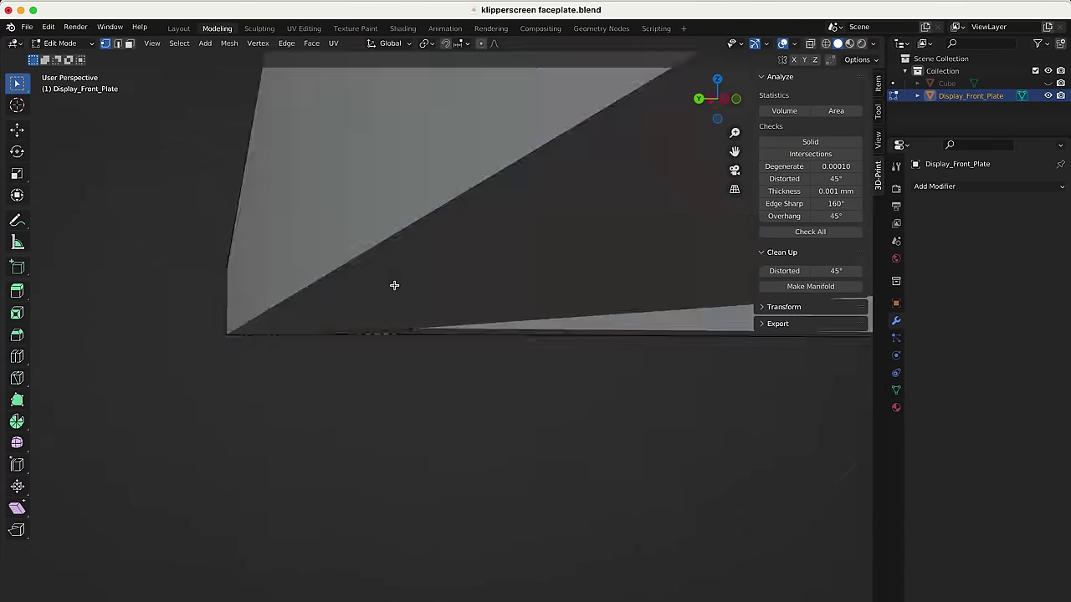
pyautogui.scroll(-10, 376, 461)
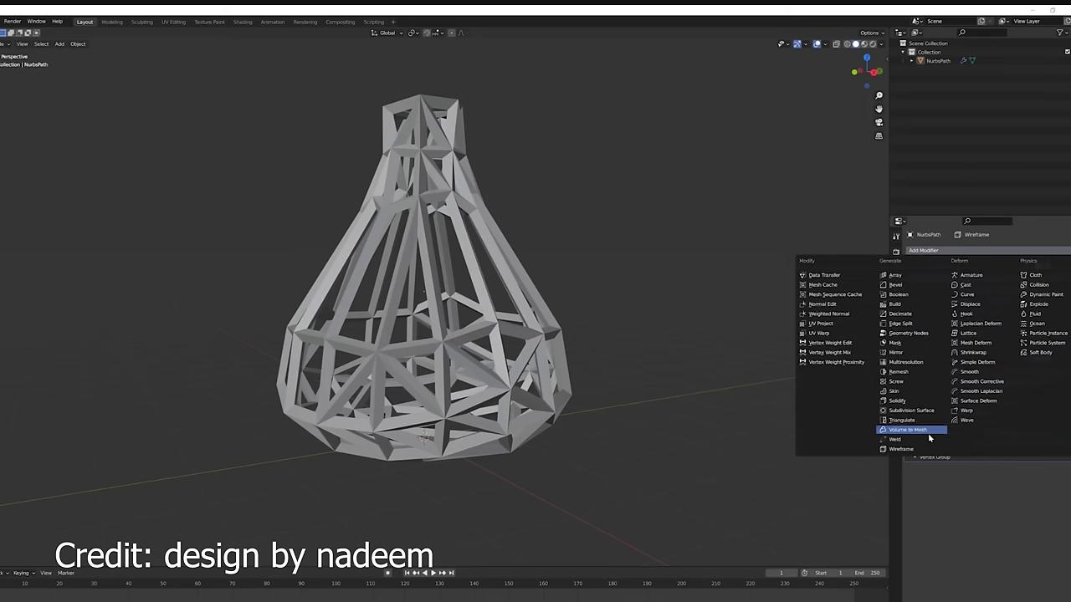
pyautogui.click(924, 412)
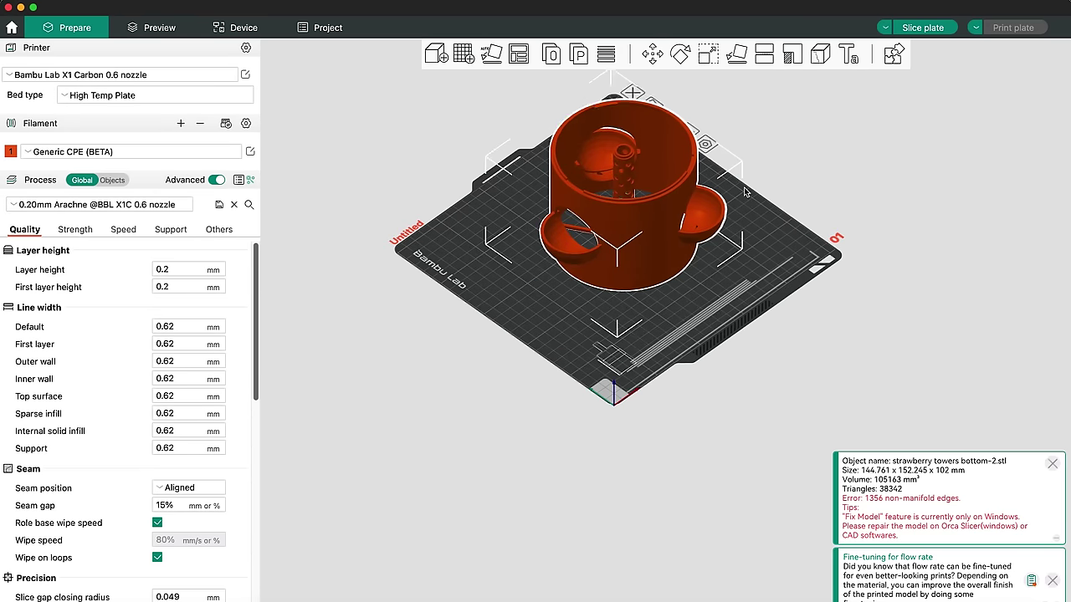
# Slice the strawberry towers bottom plate and orbit the sliced preview to the opposite side
pyautogui.scroll(5, 800, 315)
pyautogui.click(938, 33)
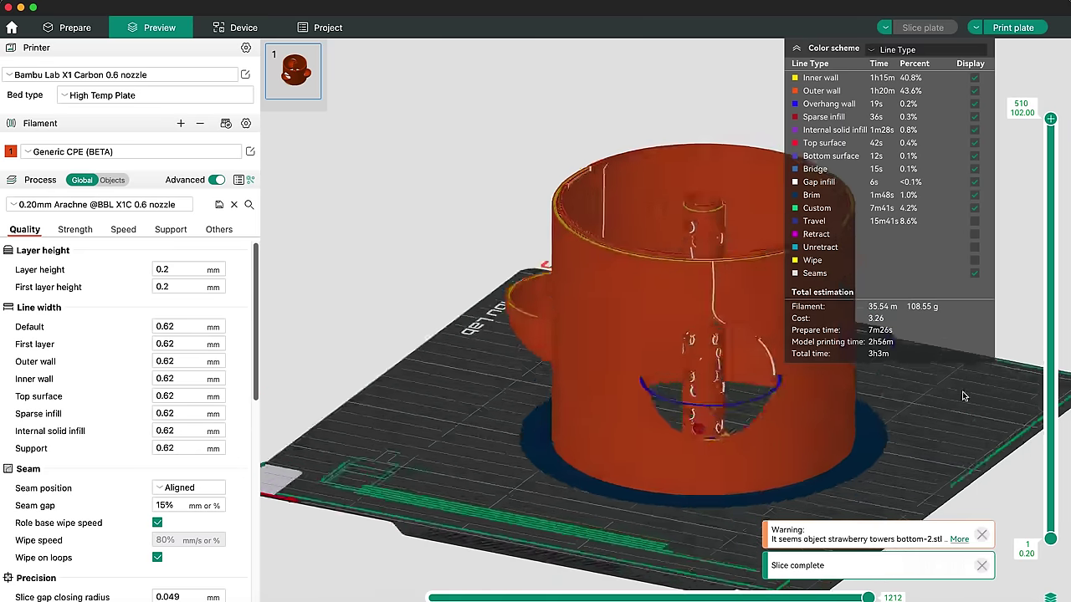
pyautogui.moveTo(963, 396); pyautogui.dragTo(830, 400)
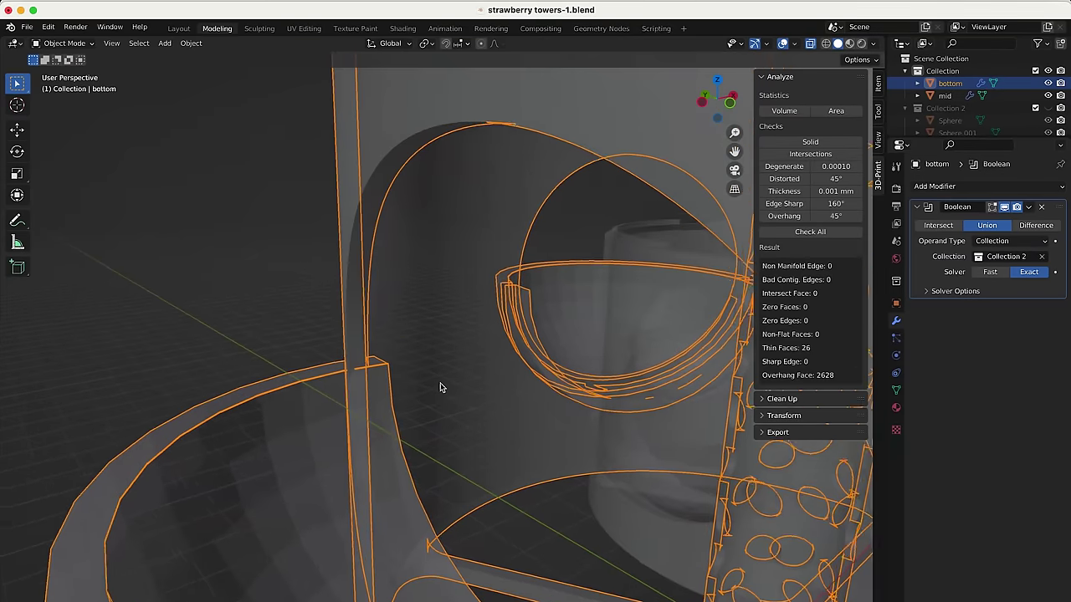
pyautogui.scroll(-3, 440, 382)
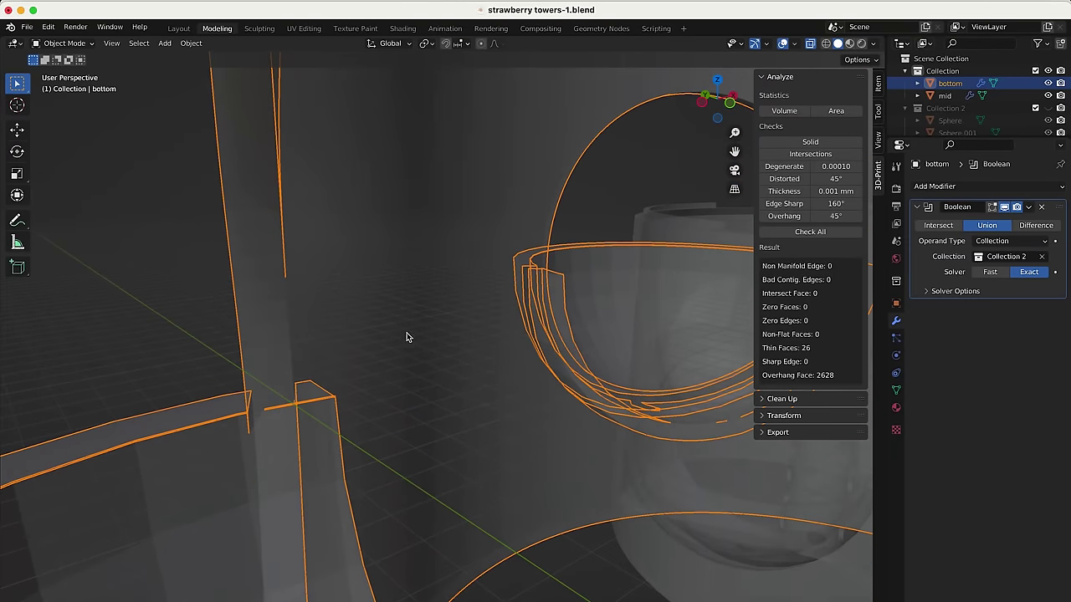
pyautogui.scroll(5, 390, 385)
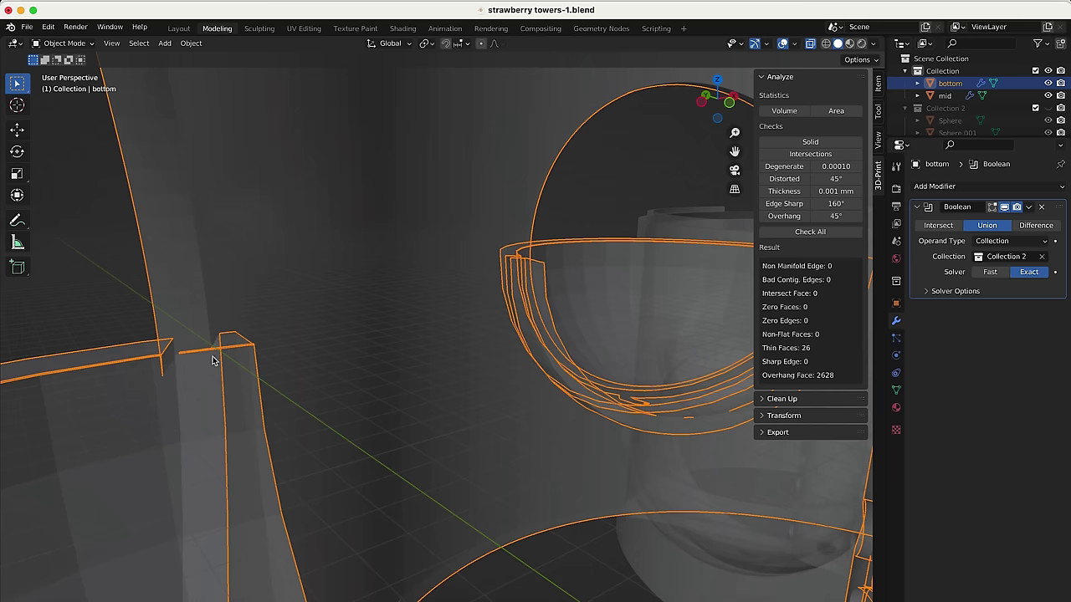
pyautogui.hscroll(10, 213, 361)
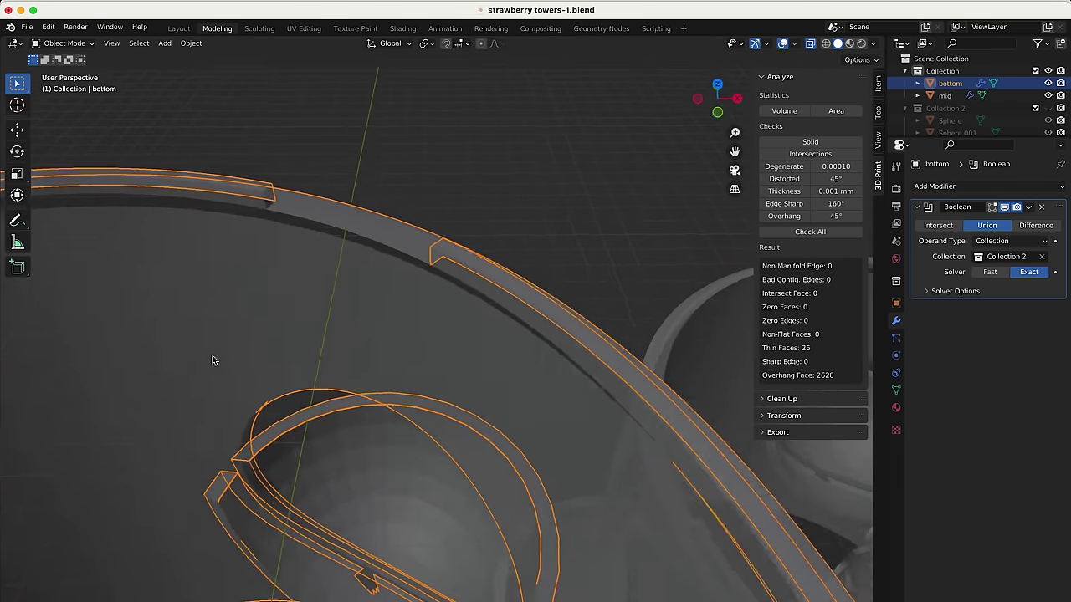
pyautogui.hscroll(5, 213, 360)
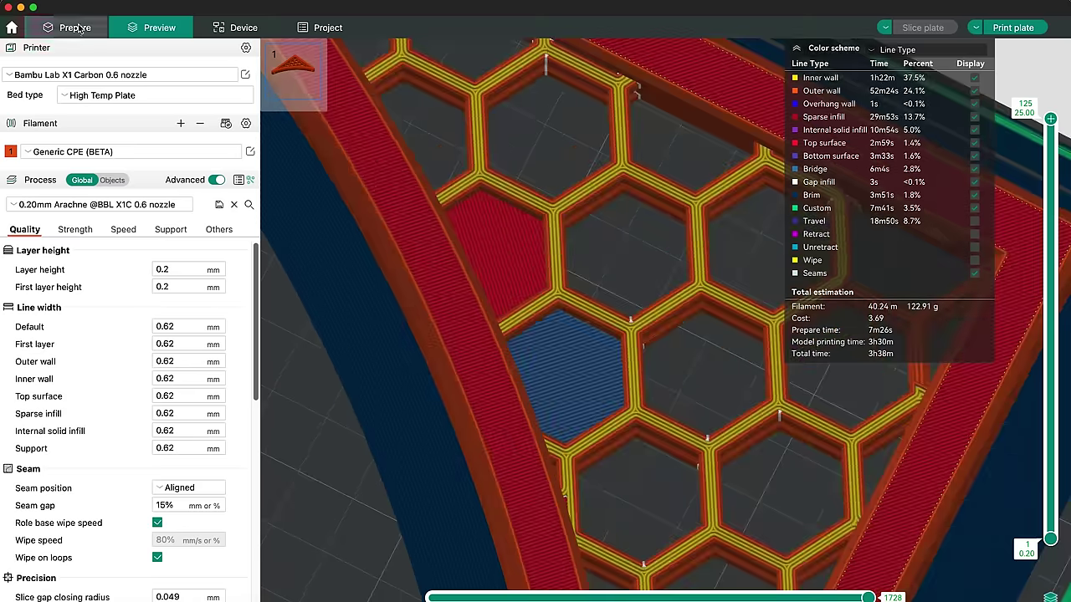
# Compare the honeycomb shelf in Prepare and Preview, then slice the Hex Planter plate (about 1h32m)
pyautogui.click(79, 28)
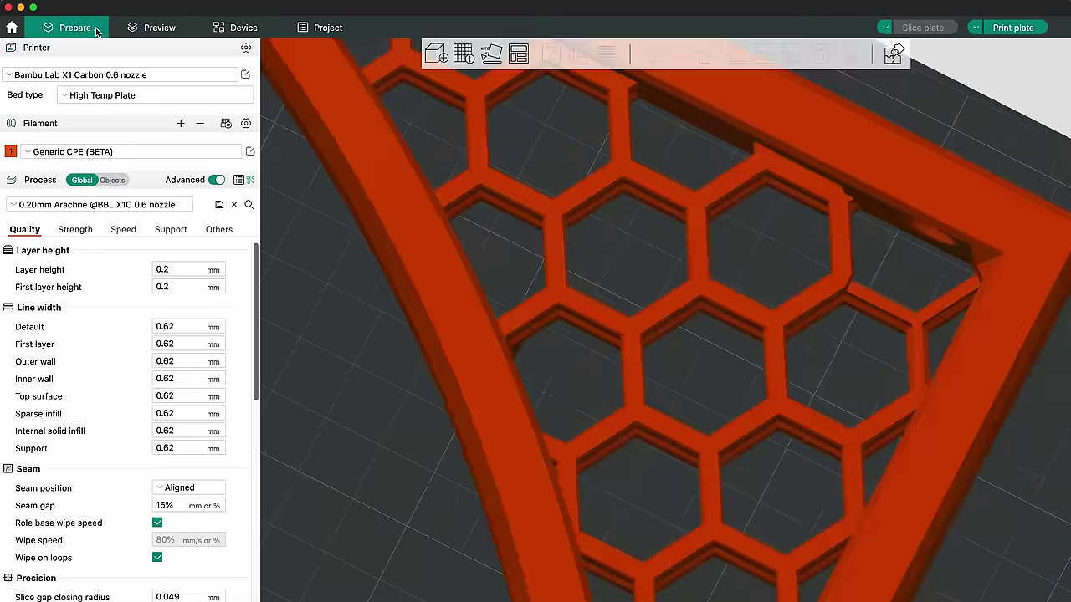
pyautogui.moveTo(599, 364); pyautogui.dragTo(742, 366)
pyautogui.click(160, 29)
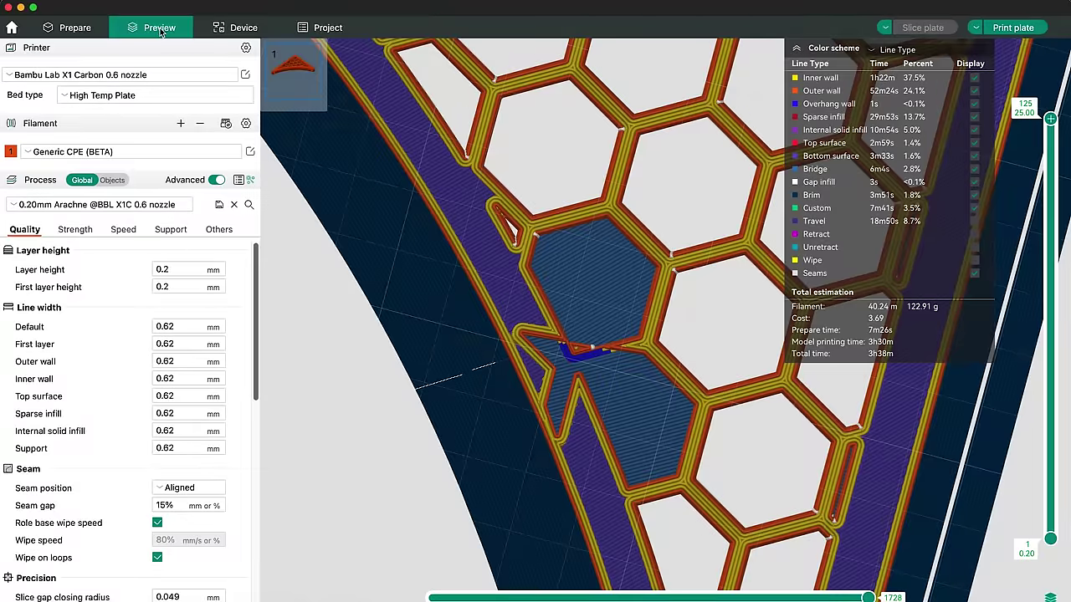
pyautogui.click(73, 28)
pyautogui.click(160, 27)
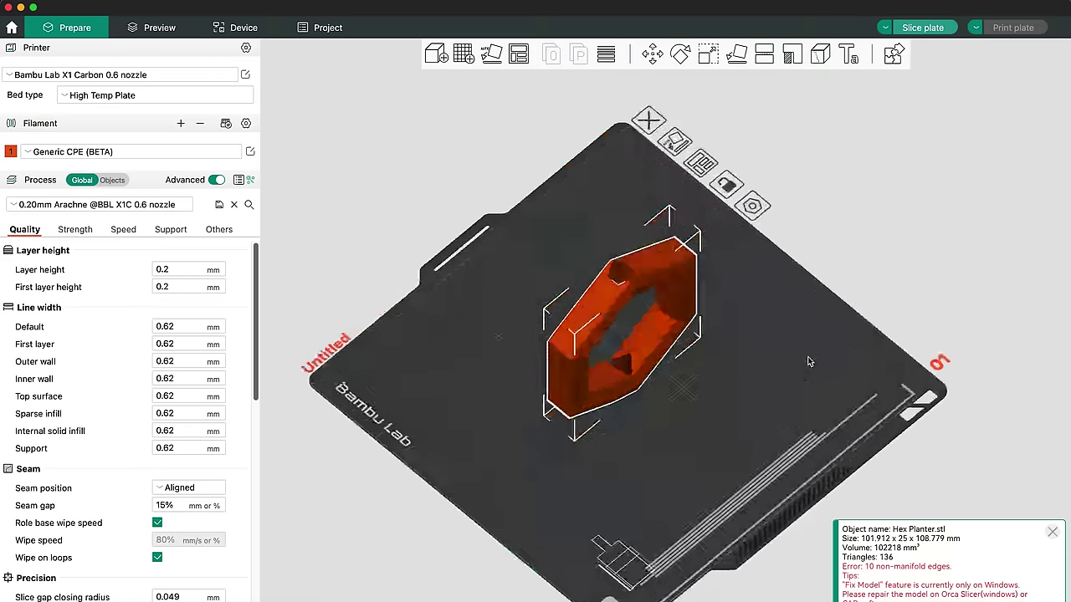
pyautogui.click(920, 27)
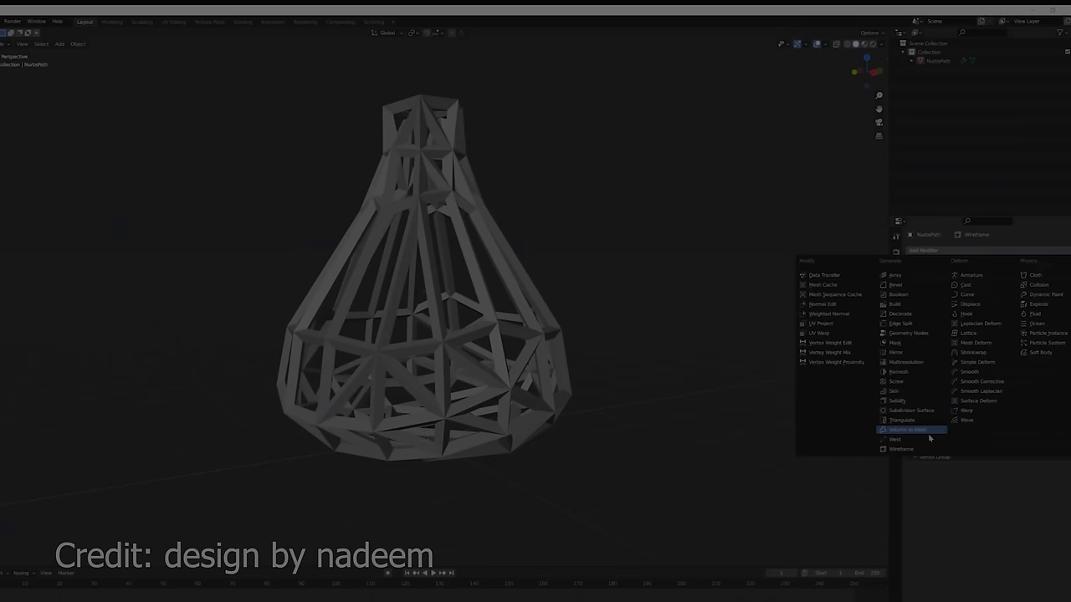
# Add a Subdivision Surface modifier so the lattice lamp becomes a smooth perforated shell
pyautogui.click(926, 416)
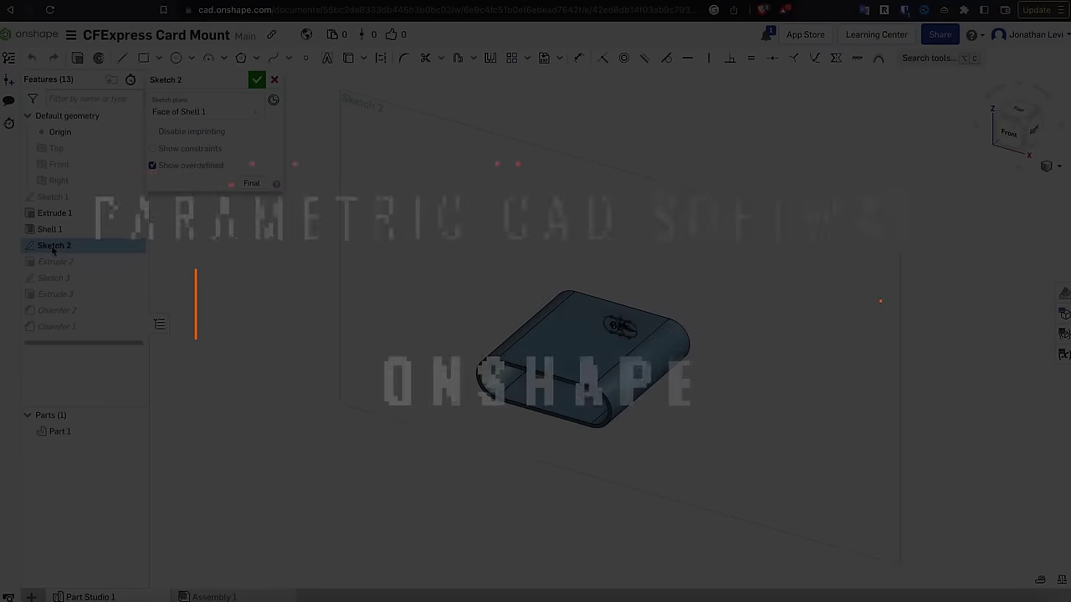
# Step through Extrude 2, Extrude 3, Chamfer 1 and Shell 1, then orbit the empty Cable Protector studio
pyautogui.doubleClick(49, 262)
pyautogui.doubleClick(52, 292)
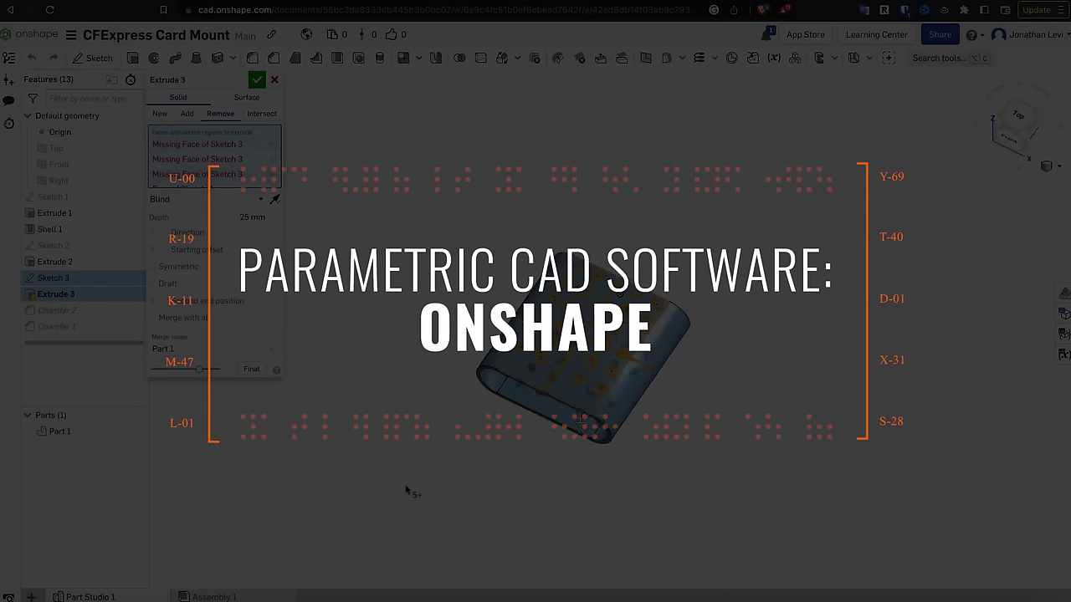
pyautogui.doubleClick(90, 325)
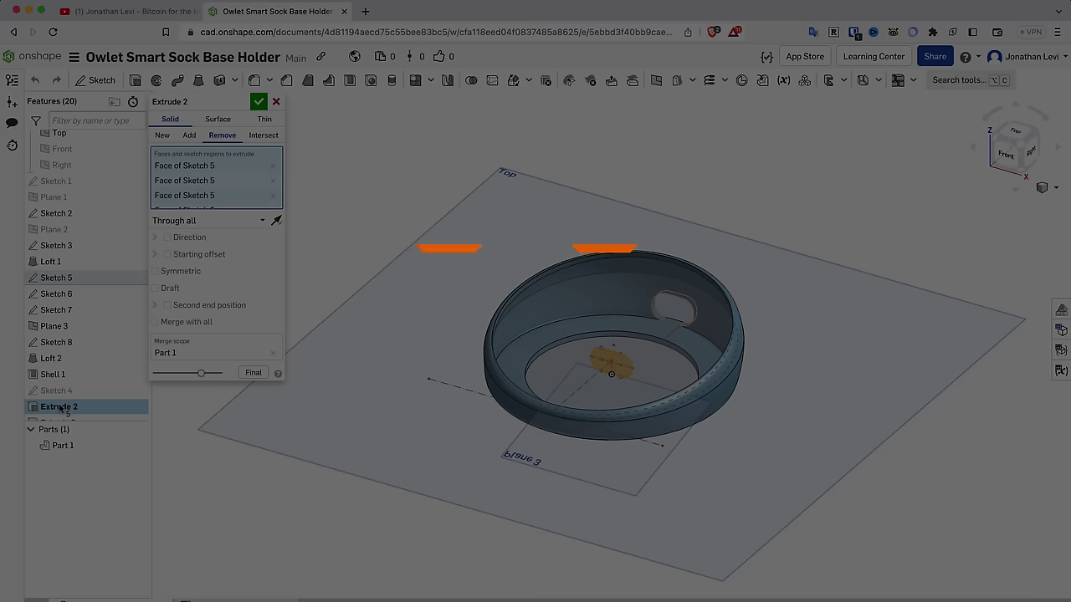
pyautogui.doubleClick(52, 375)
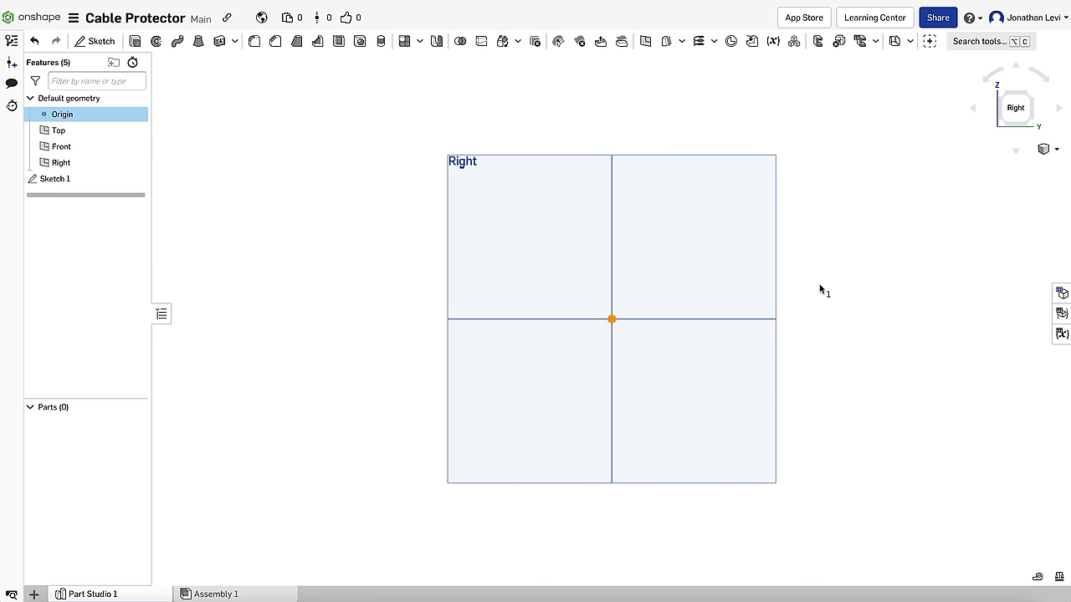
pyautogui.moveTo(820, 289); pyautogui.dragTo(776, 343, button='right')
pyautogui.click(99, 41)
# Sketch a 155 × 95 rectangle on the Right plane and start extruding it
pyautogui.click(565, 133)
pyautogui.click(850, 166)
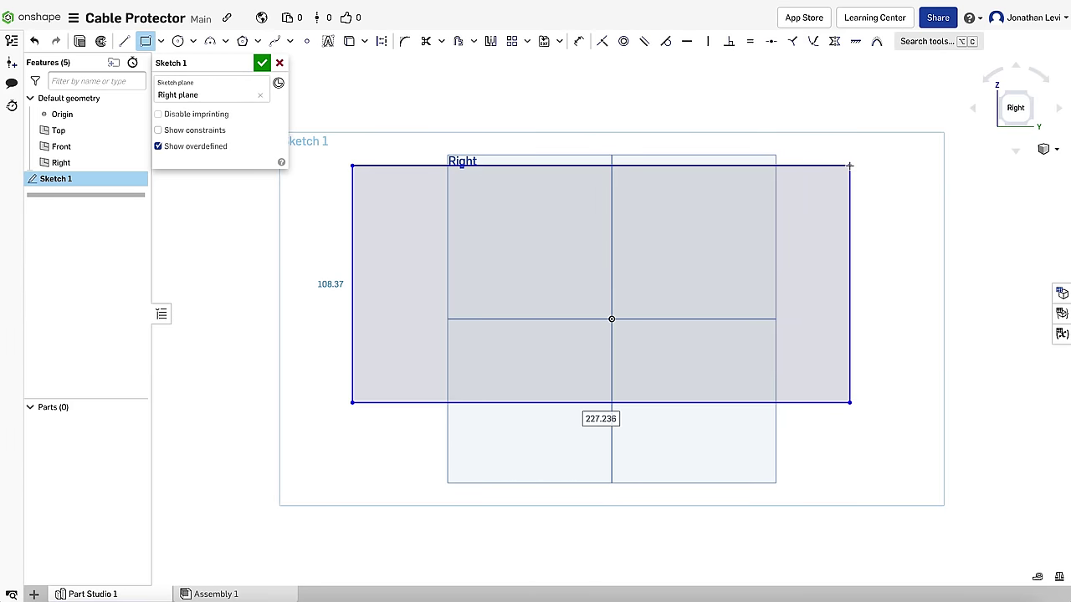
pyautogui.write('155')
pyautogui.press('Tab')
pyautogui.write('95')
pyautogui.press('Return')
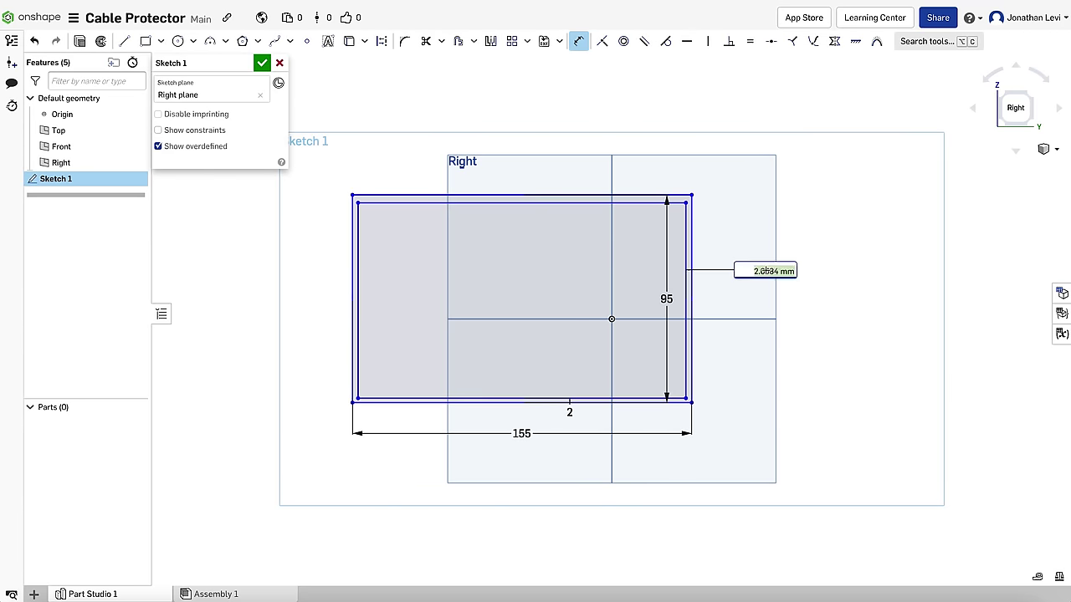
pyautogui.hotkey('shift', 'e')
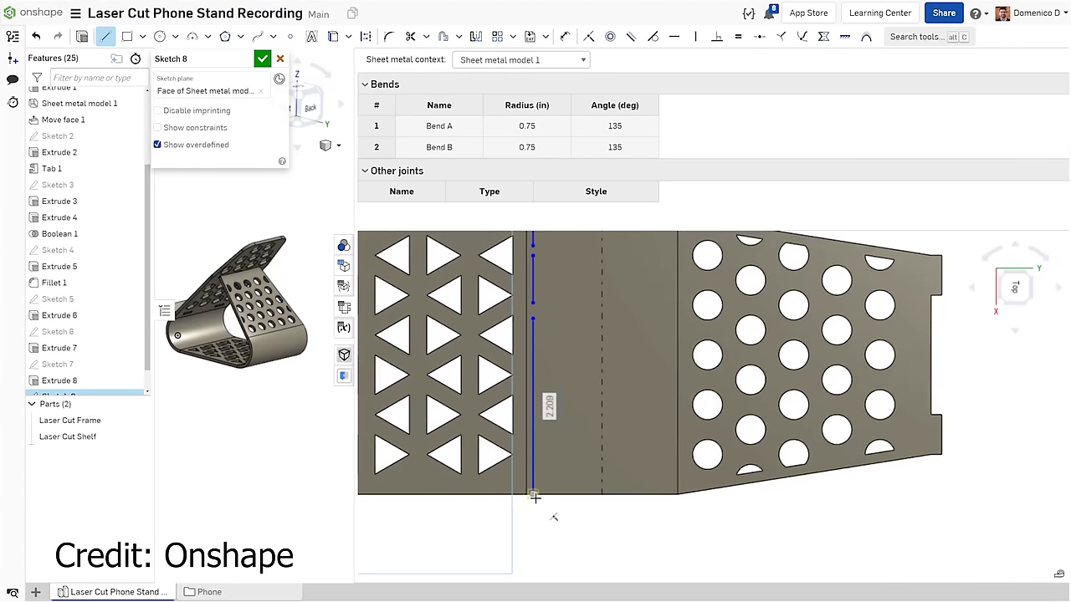
# Dissolve the stray edge vertices on Display_Front_Plate while keeping its surface intact
pyautogui.scroll(4, 545, 282)
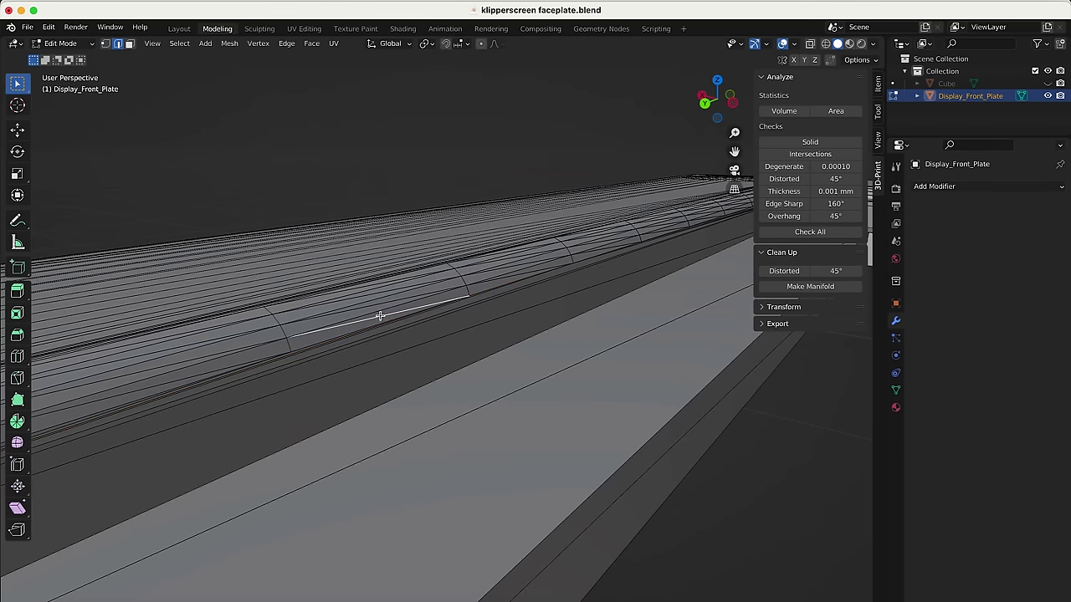
pyautogui.press('x')
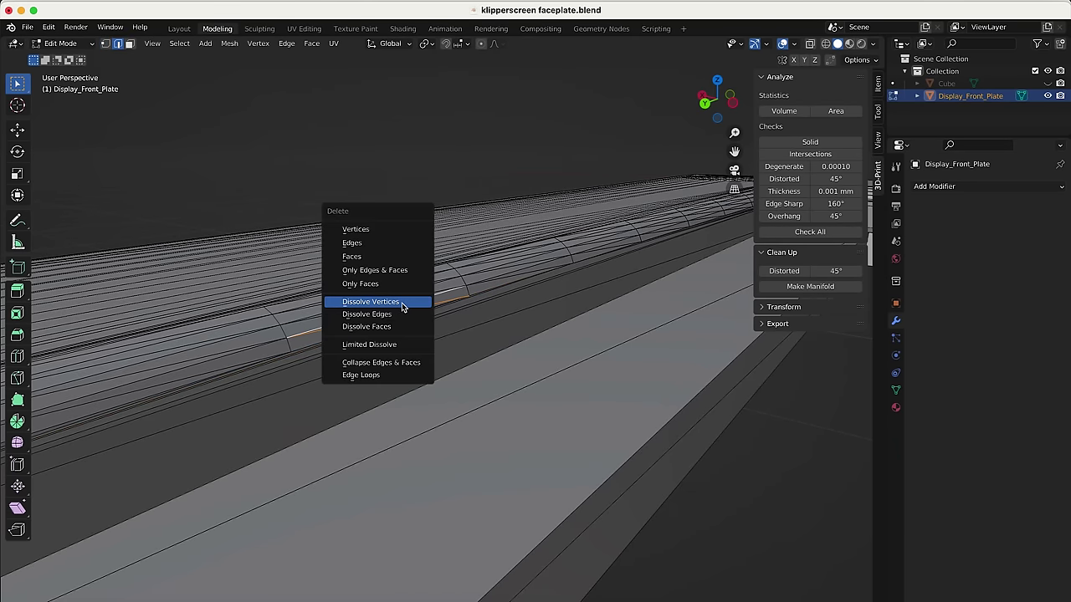
pyautogui.click(403, 306)
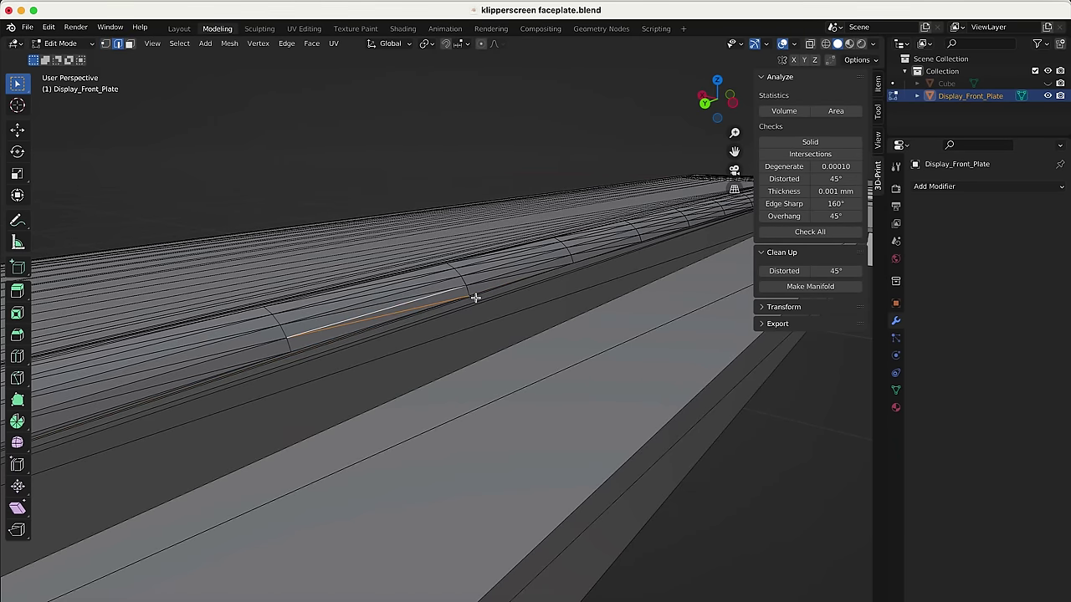
pyautogui.scroll(-3, 475, 298)
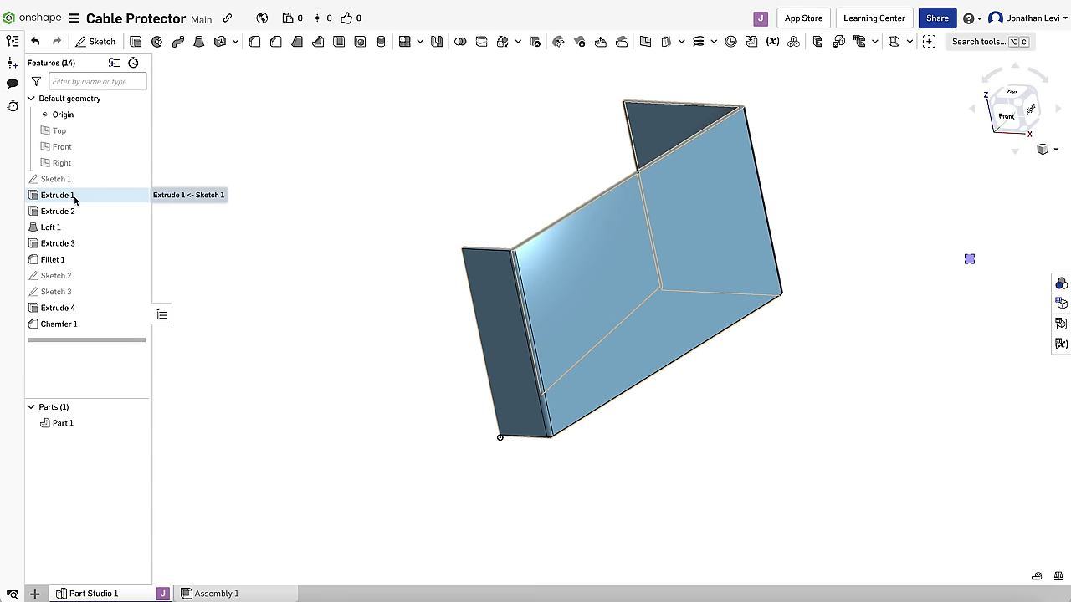
# Inspect Extrude 2 and Extrude 1 on the Cable Protector, then bring up Part 1's context menu
pyautogui.moveTo(391, 430); pyautogui.dragTo(470, 361, button='right')
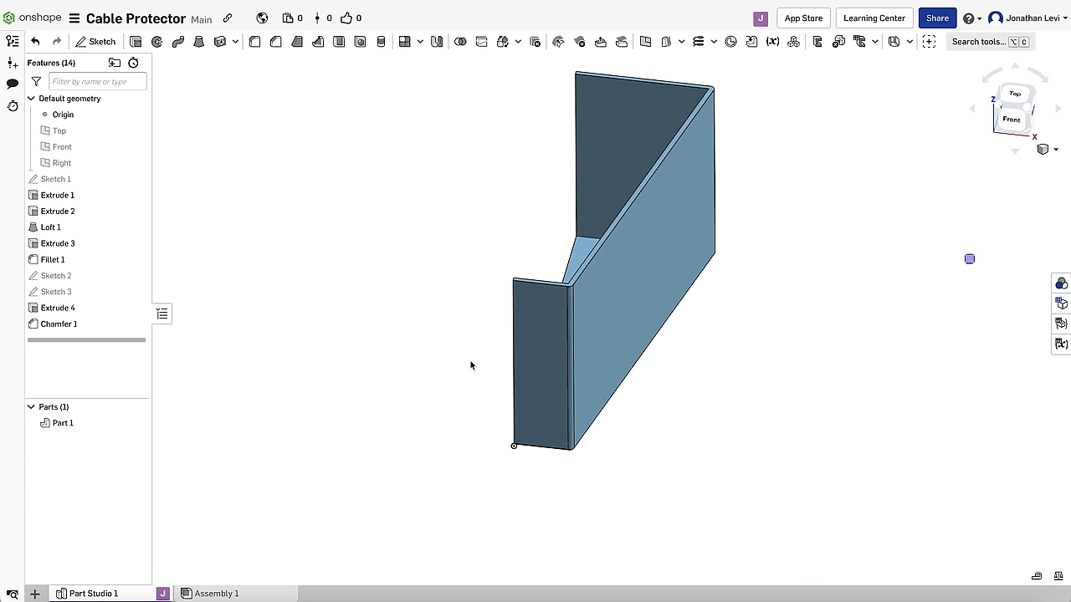
pyautogui.click(69, 214)
pyautogui.click(67, 197)
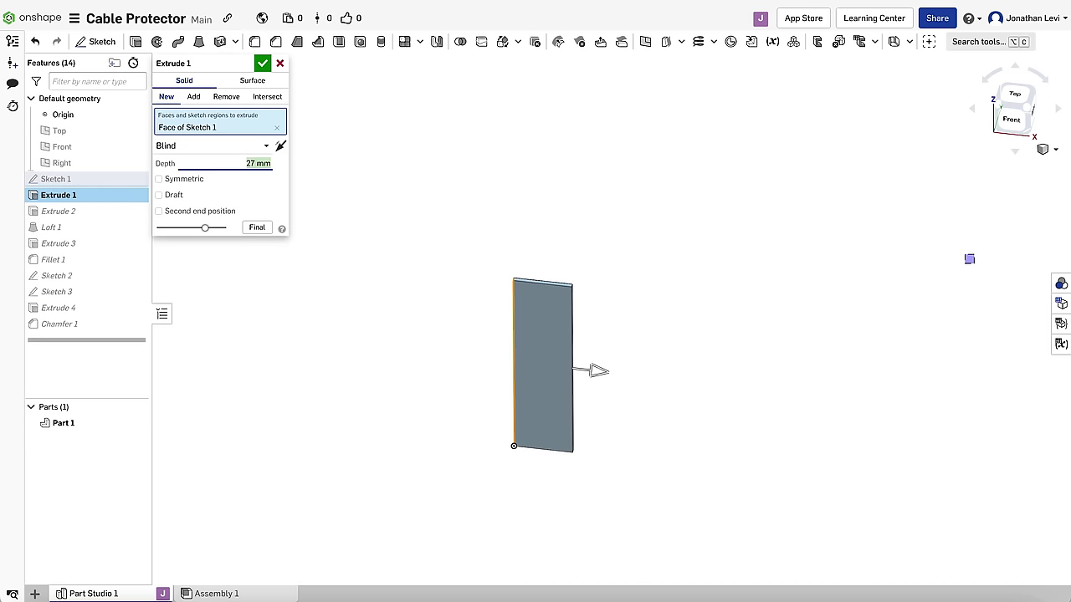
pyautogui.click(262, 63)
pyautogui.moveTo(792, 318); pyautogui.dragTo(791, 454, button='right')
pyautogui.rightClick(65, 423)
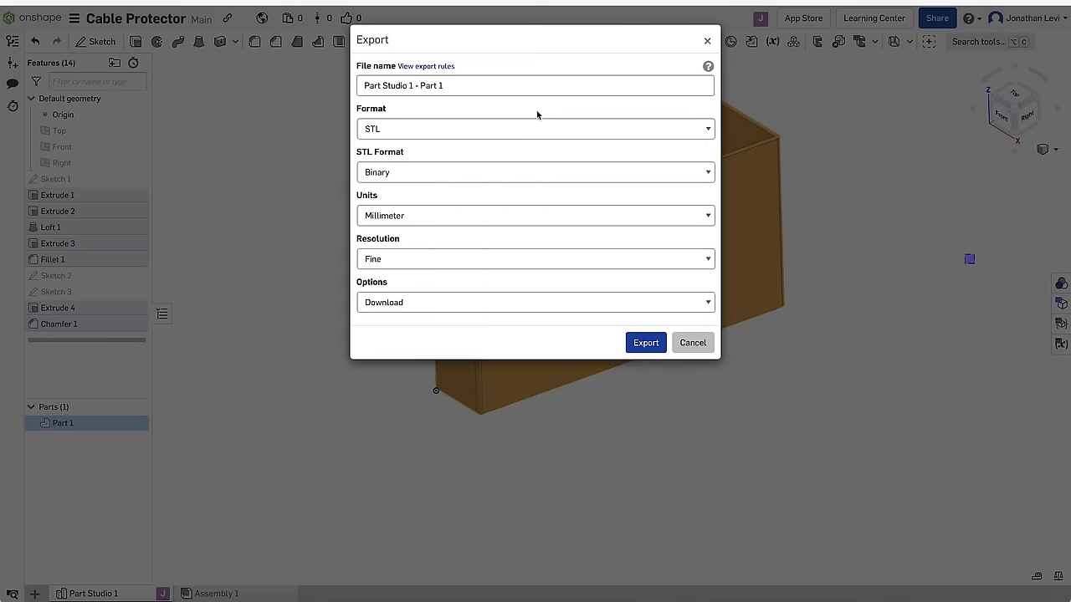
# Export Part 1 as a binary STL in millimetres at Fine resolution for download
pyautogui.click(645, 343)
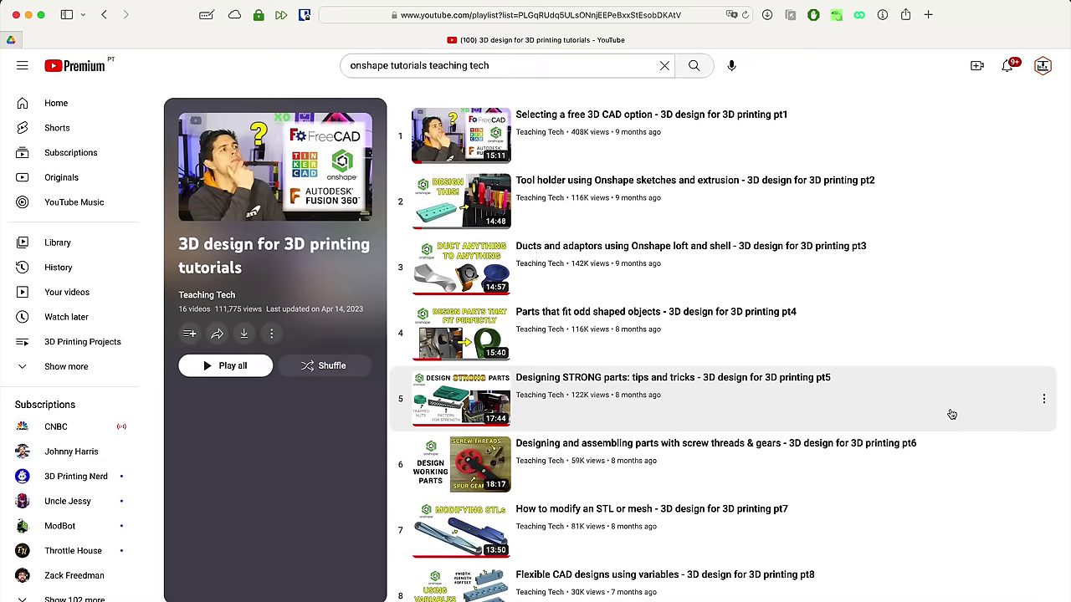
pyautogui.keyDown('ctrl'); pyautogui.scroll(5, 611, 135); pyautogui.keyUp('ctrl')
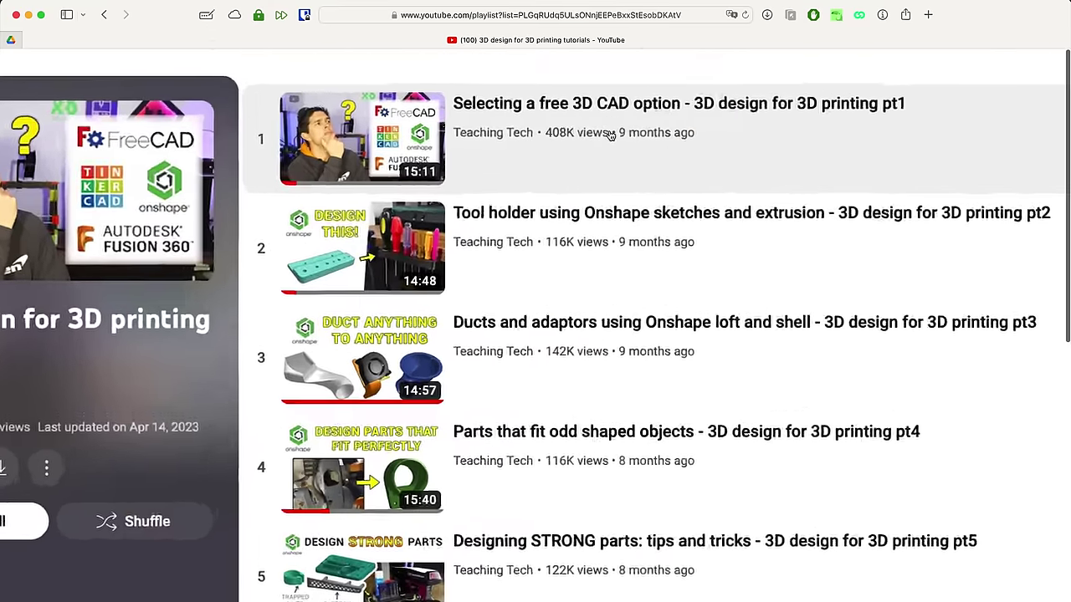
pyautogui.keyDown('ctrl'); pyautogui.scroll(-5, 611, 135); pyautogui.keyUp('ctrl')
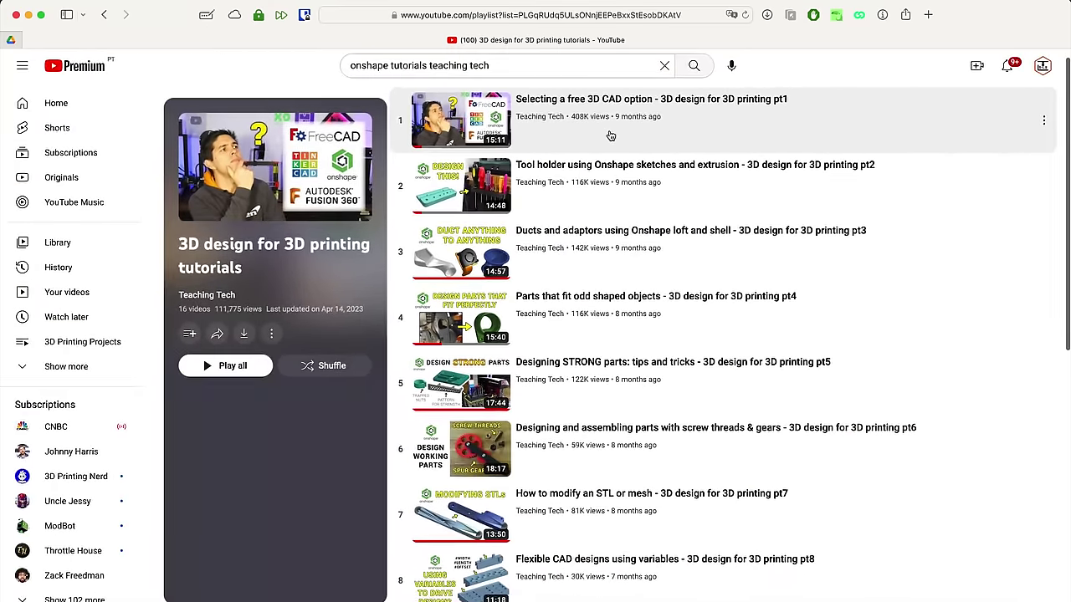
pyautogui.scroll(-4, 724, 310)
pyautogui.scroll(-8, 724, 309)
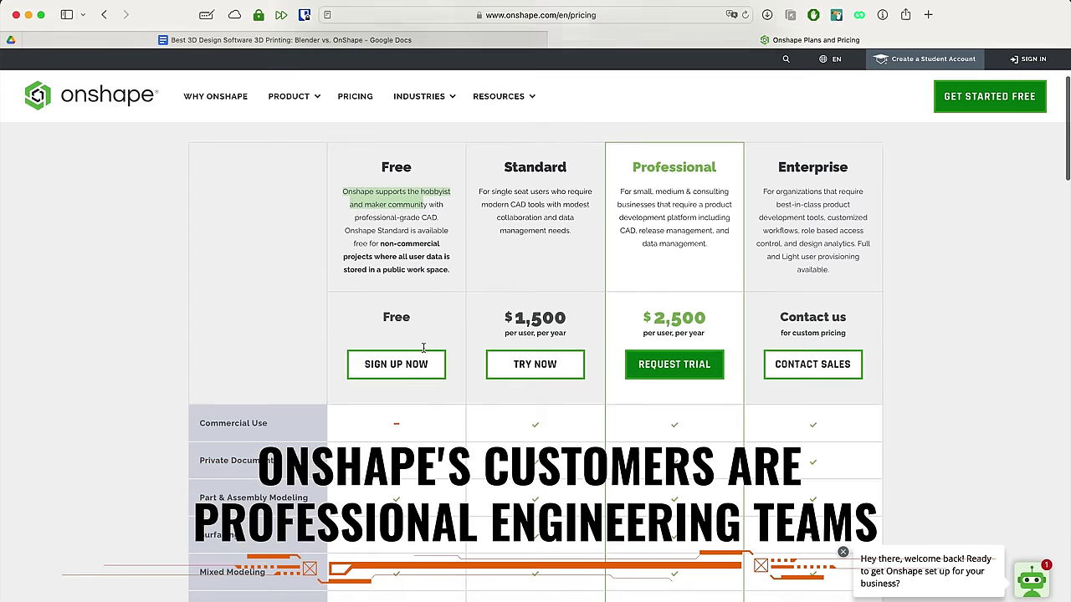
# Scroll down the Onshape pricing page to review the subscription tiers
pyautogui.scroll(-5, 423, 347)
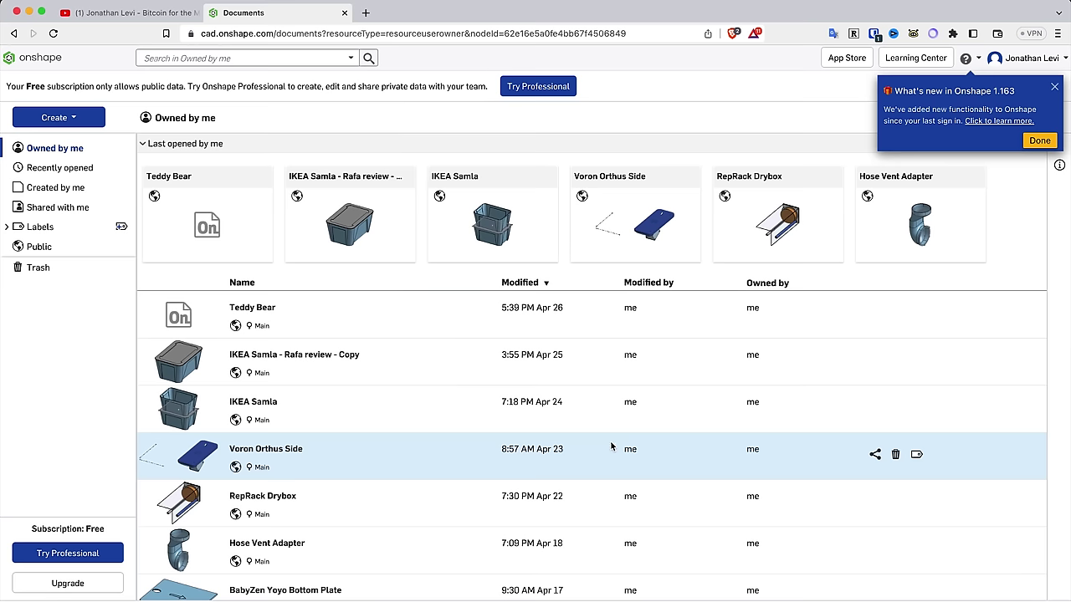
# Open IKEA Samla, then accept Extrude 2 and rotate the Pocksocket model on tablet and phone
pyautogui.click(254, 402)
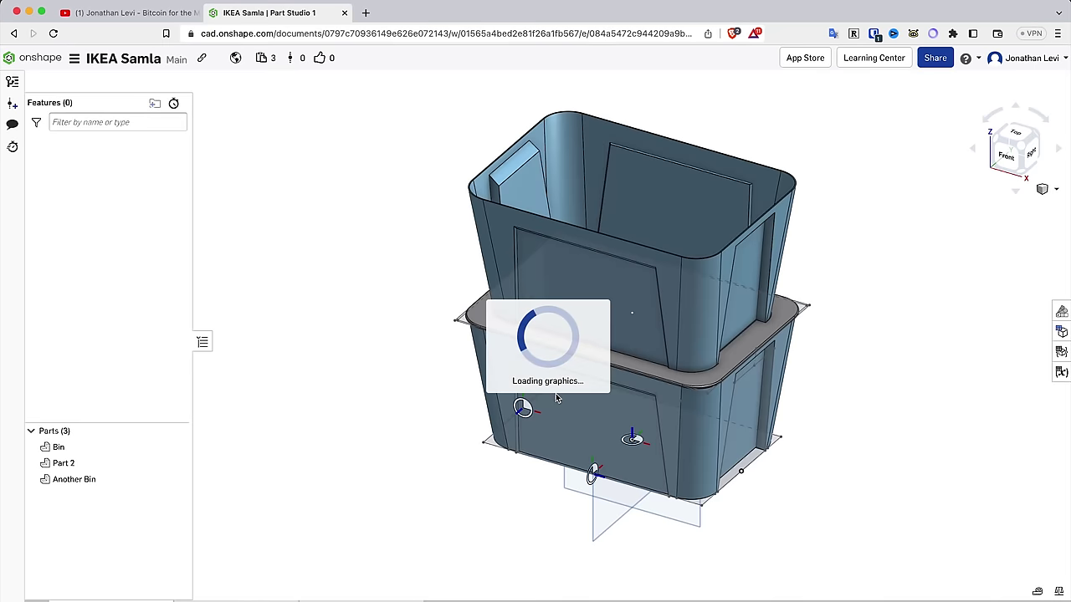
pyautogui.moveTo(873, 418); pyautogui.dragTo(893, 391, button='right')
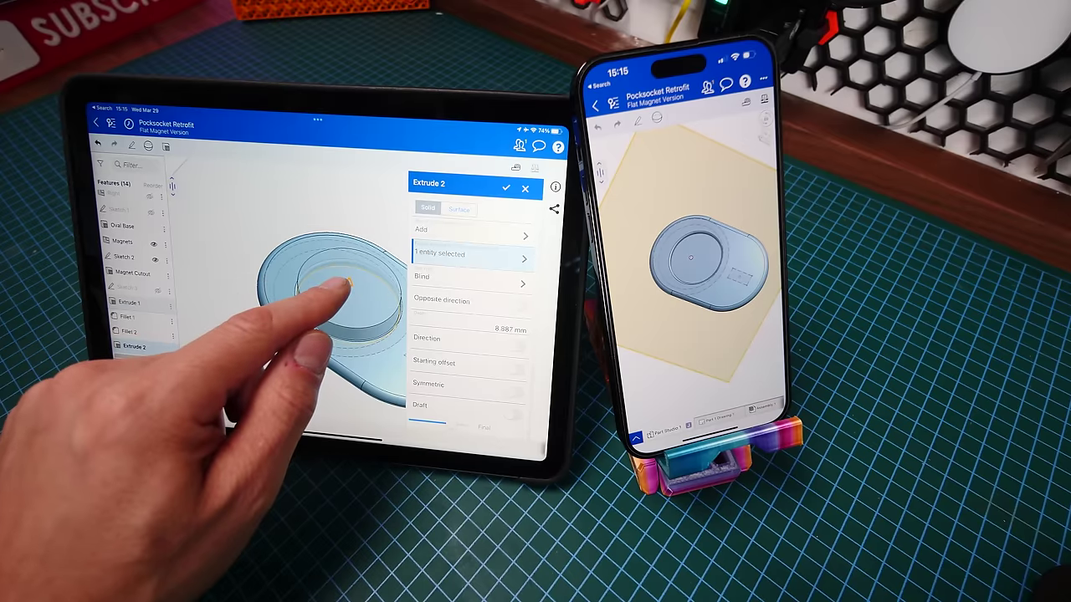
pyautogui.click(505, 188)
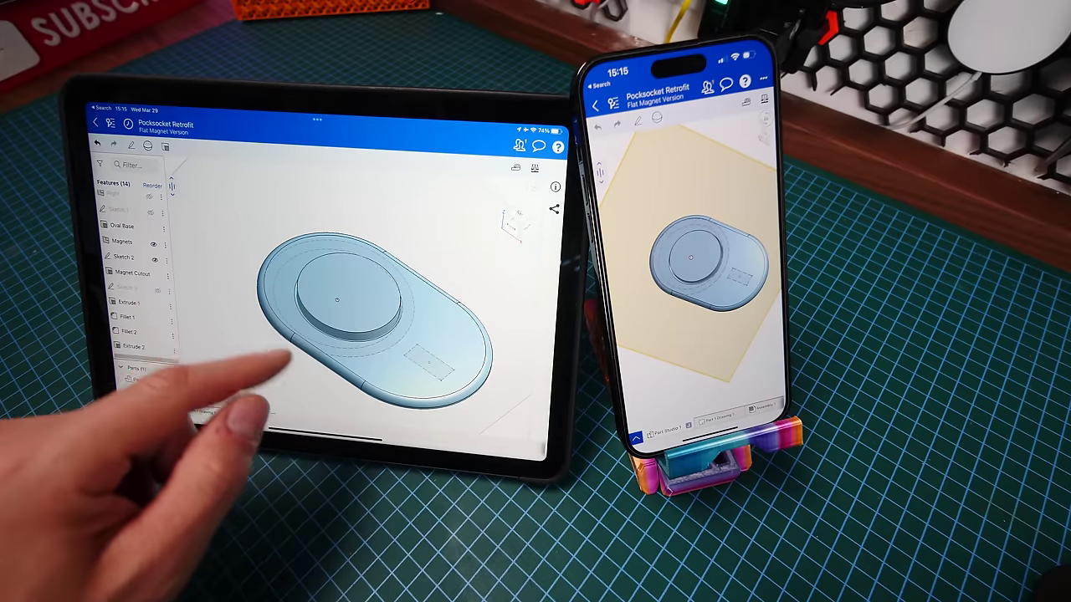
pyautogui.moveTo(239, 311); pyautogui.dragTo(232, 342)
pyautogui.moveTo(656, 322)
pyautogui.mouseDown()
pyautogui.moveTo(673, 311)
pyautogui.moveTo(645, 318)
pyautogui.mouseUp()
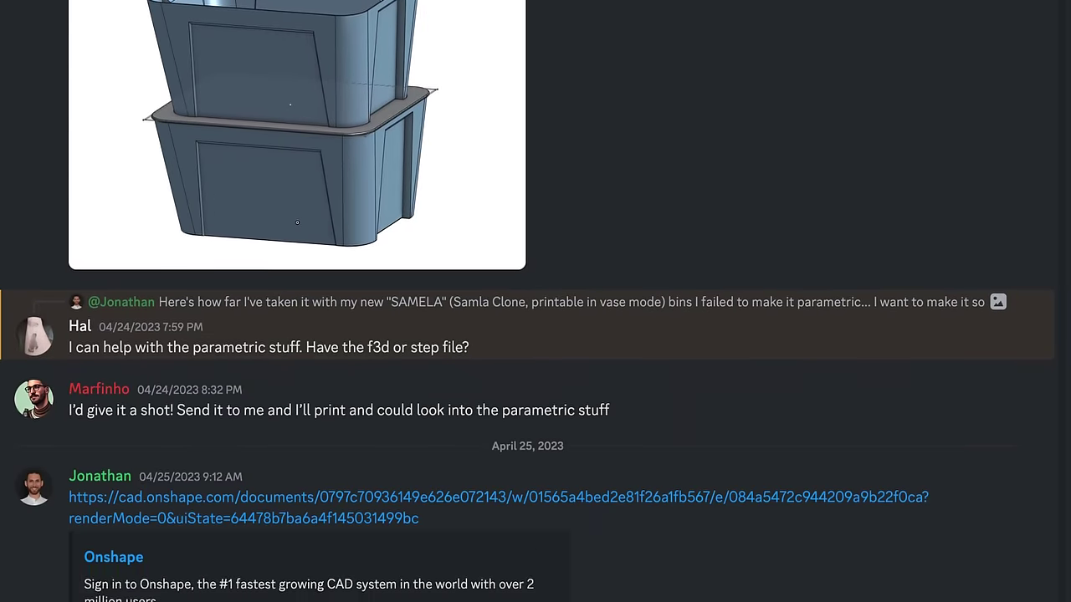